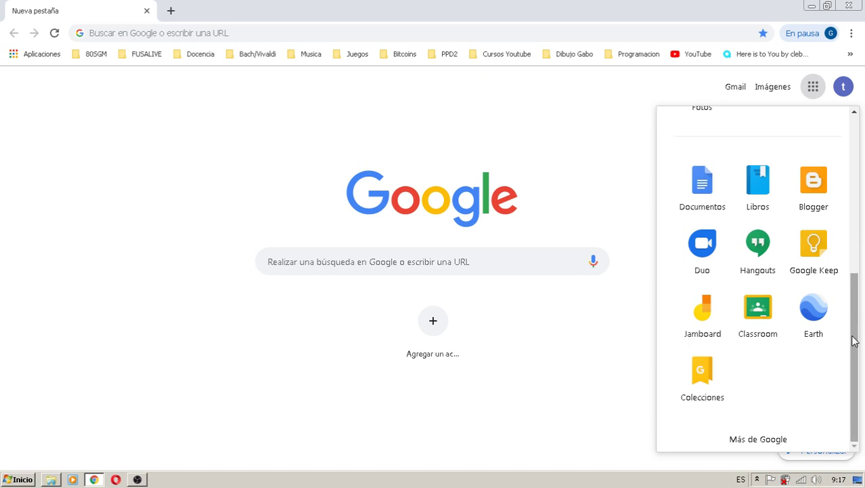
Step: Open Blogger from the expanded list of Google apps
left_click(518, 139)
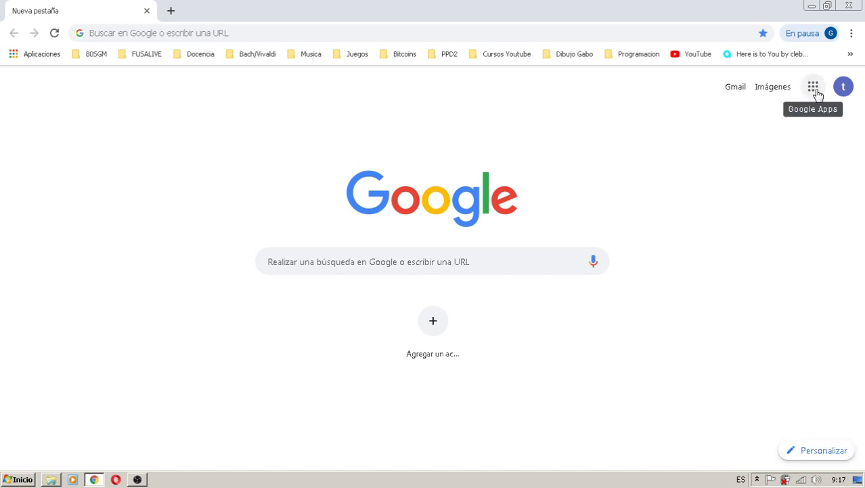
left_click(814, 88)
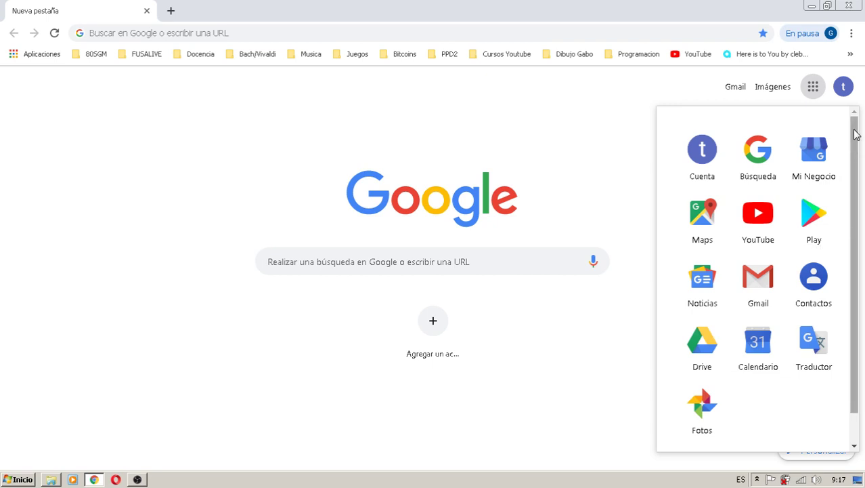
left_click_drag(853, 131, 853, 160)
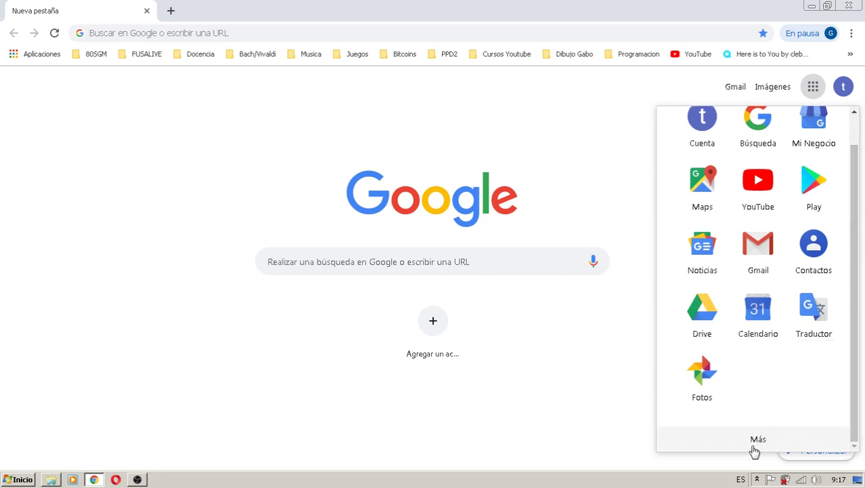
left_click(758, 441)
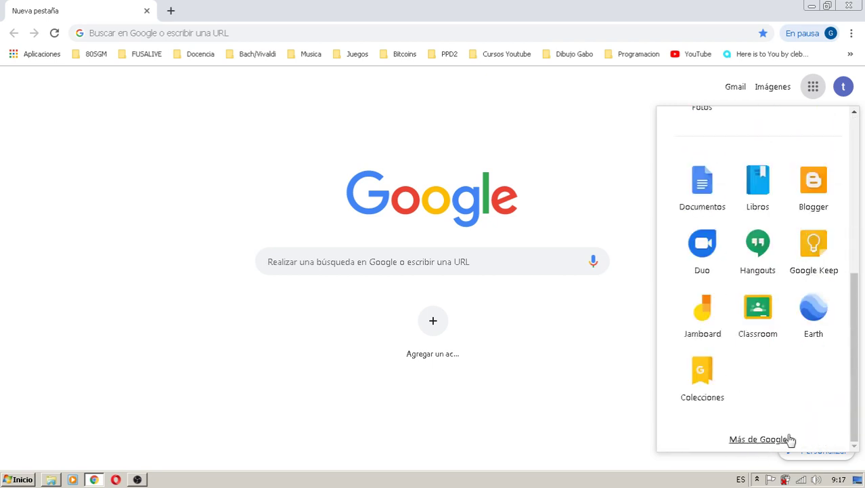
left_click(815, 184)
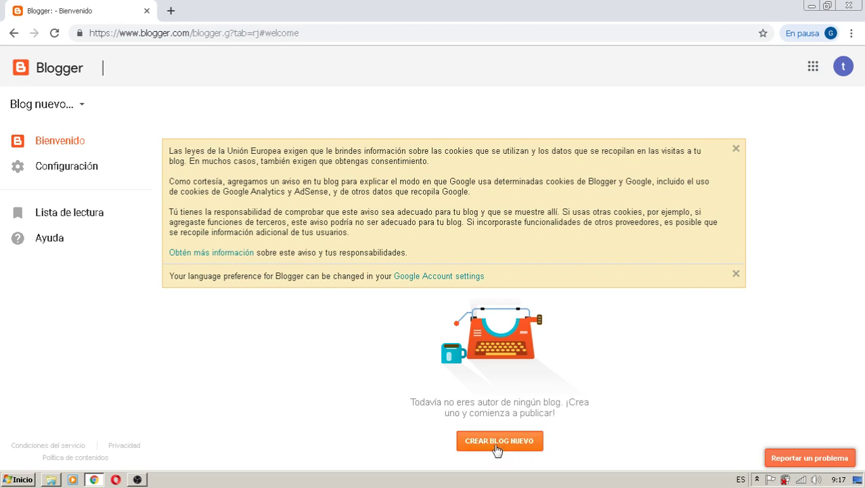
Step: Start creating a new blog and title it "Tutorial blogger 2019"
left_click(43, 108)
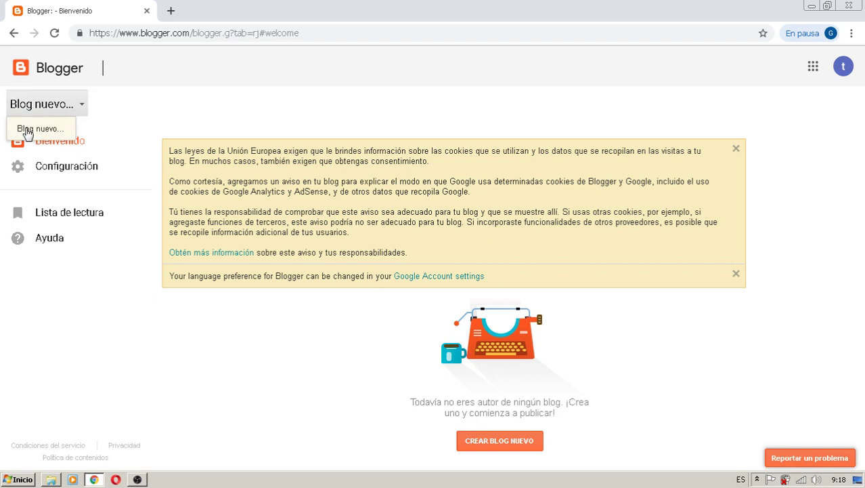
left_click(351, 309)
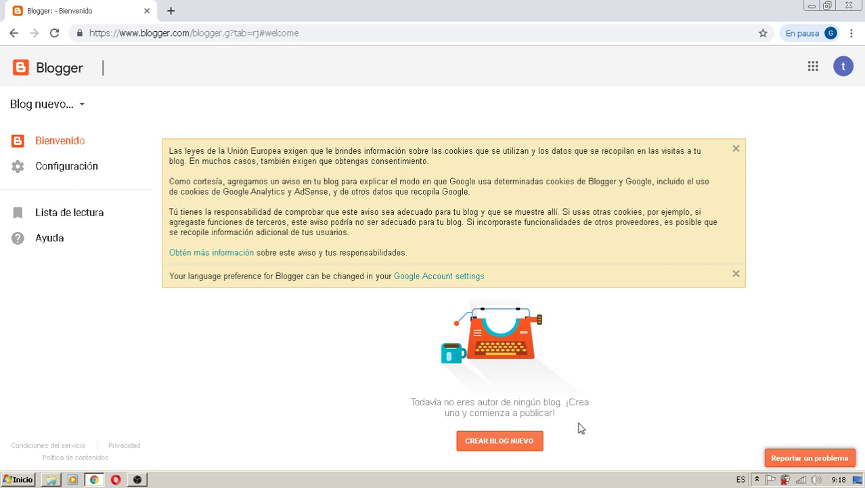
left_click(516, 441)
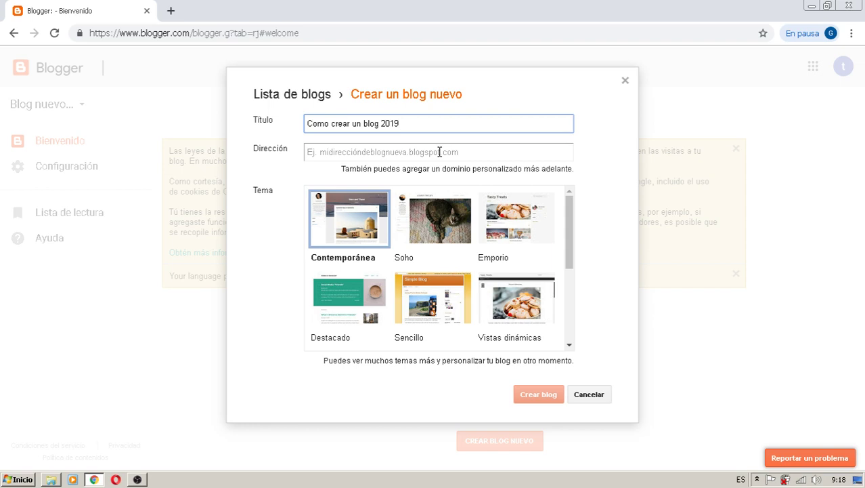
left_click(356, 152)
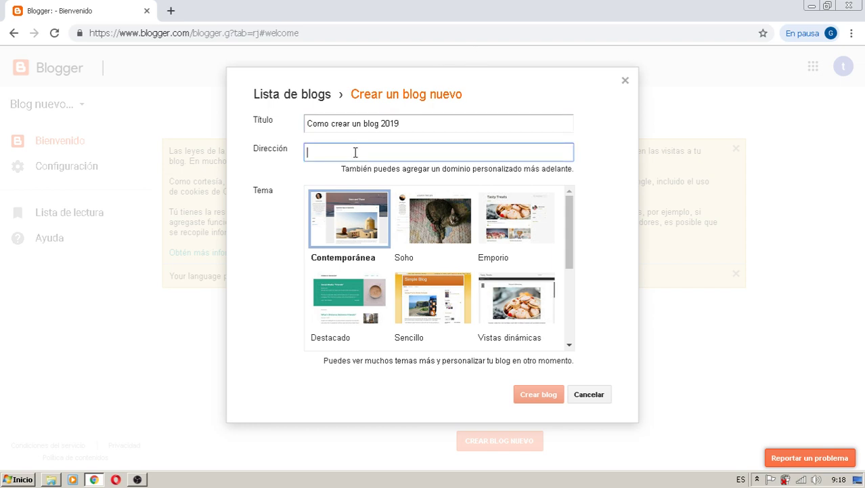
left_click(382, 123)
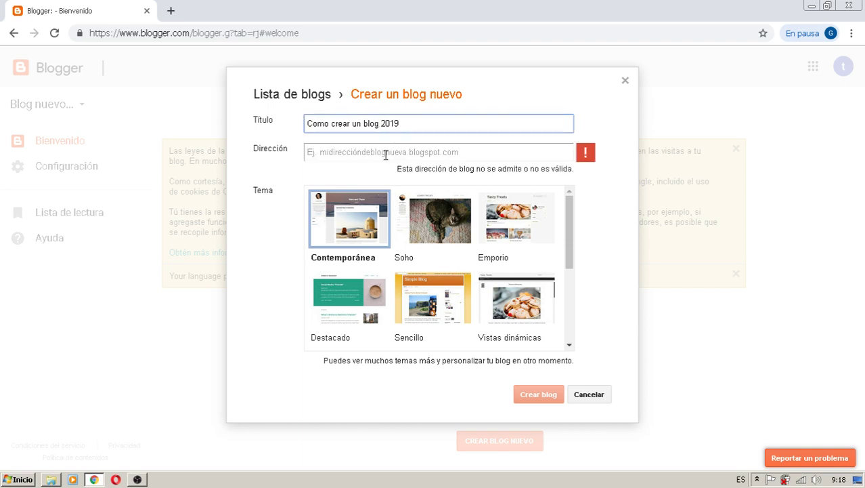
type("en blogger")
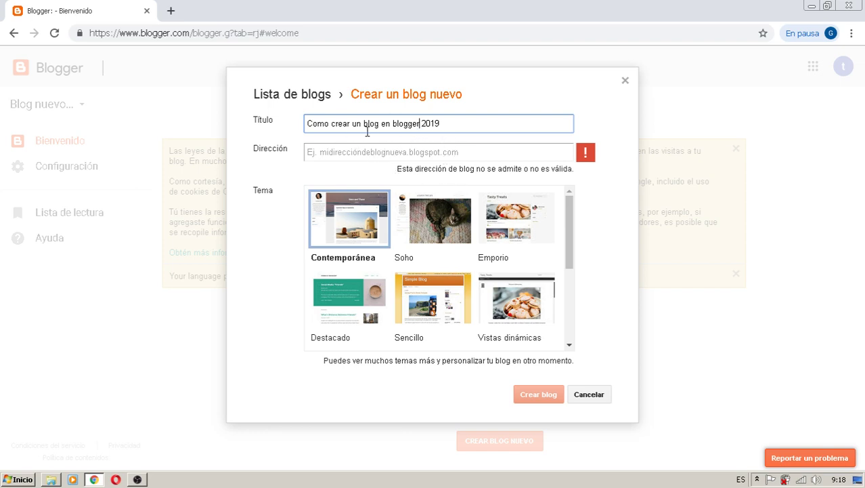
left_click_drag(391, 123, 166, 141)
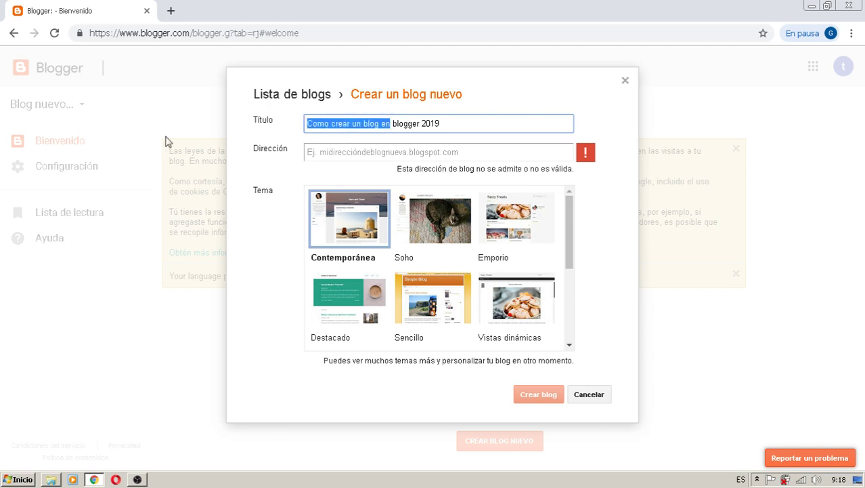
type("Tutorial")
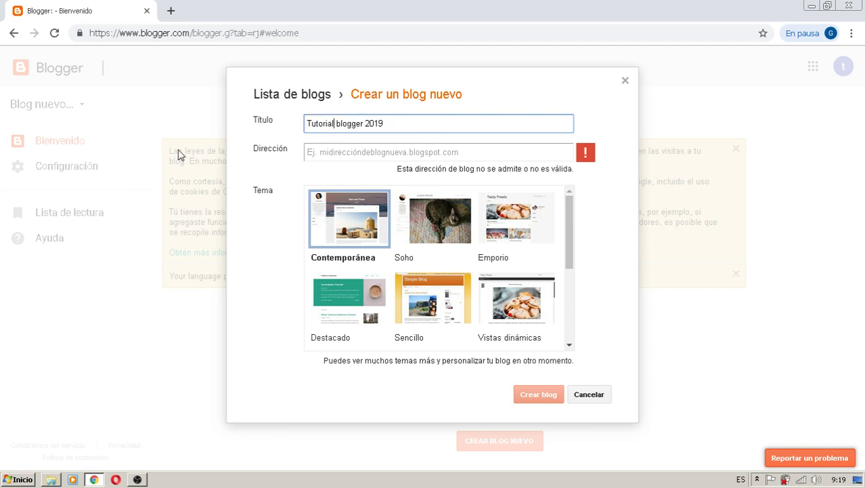
Step: Set the new blog's address to tutorialblogger2019.blogspot.com, accepting the suggested address
left_click(342, 149)
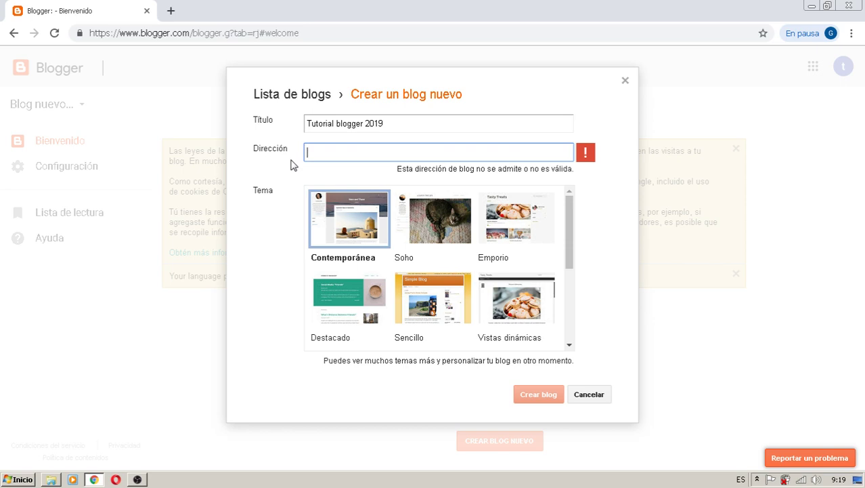
type("tuto")
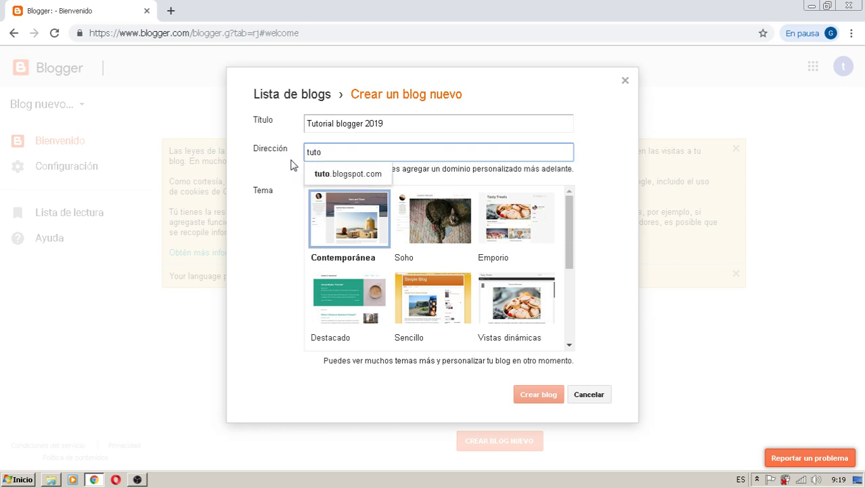
type("t")
key("BackSpace")
type("rial")
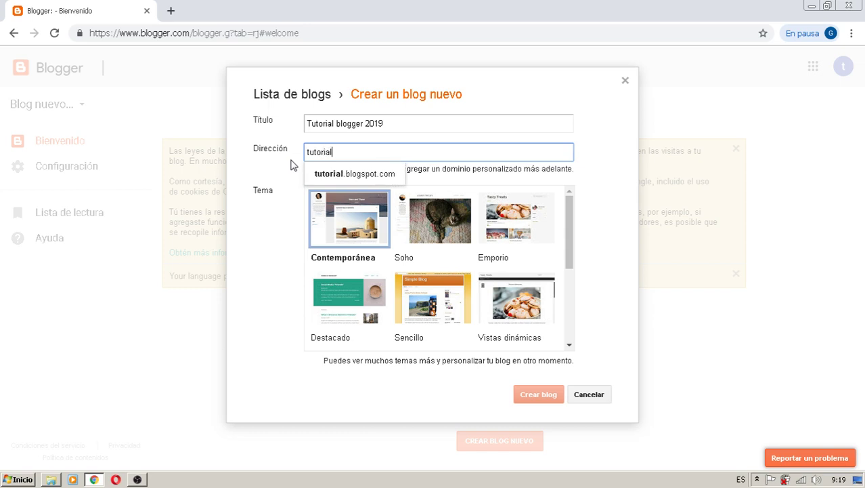
type("bl")
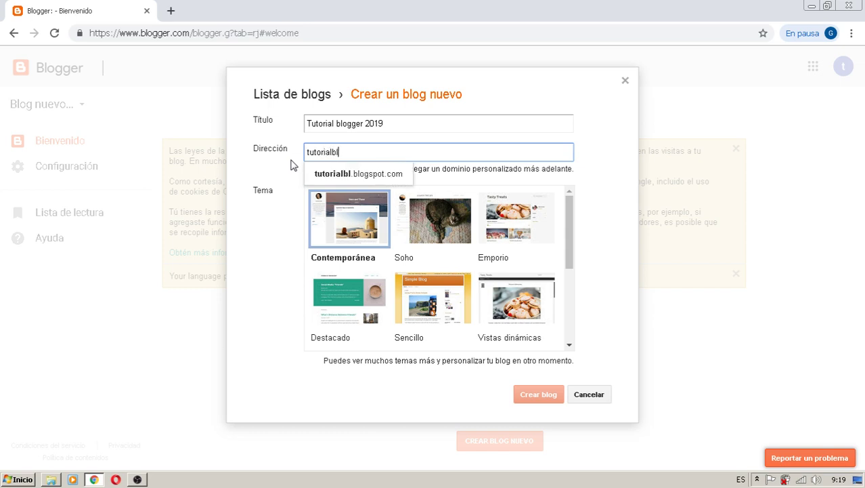
type("ogger2019")
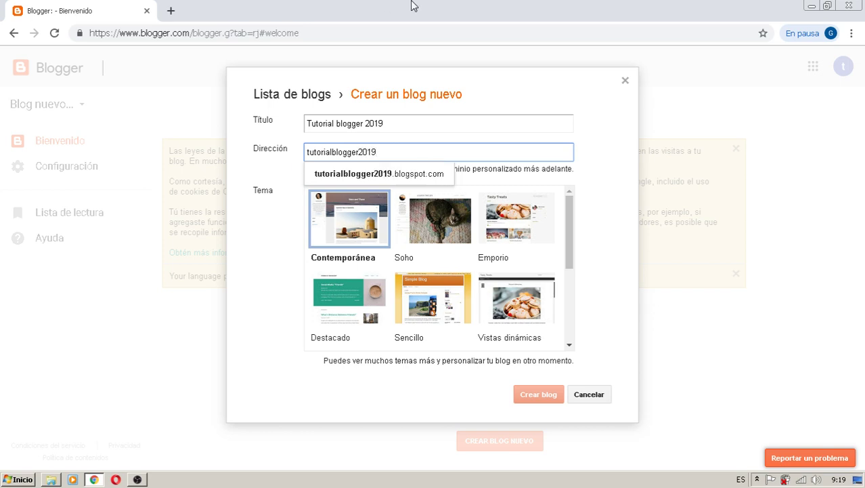
left_click(415, 177)
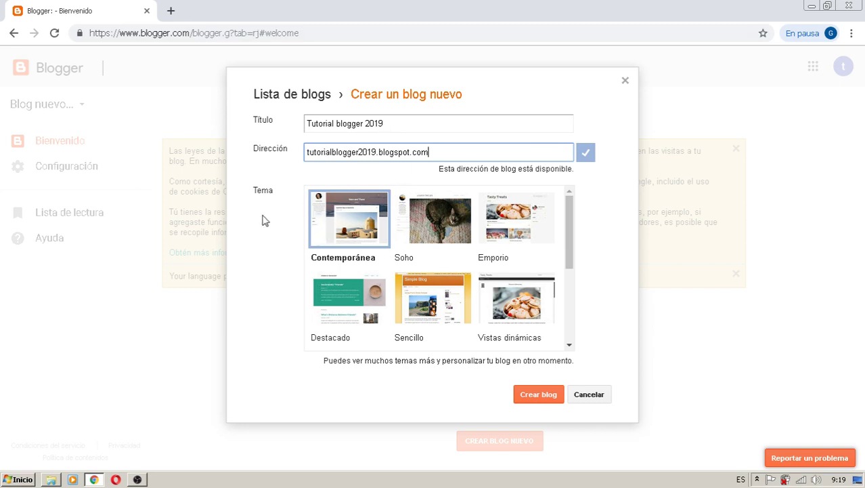
Step: Try the Soho, Emporio, Vistas dinámicas, Sencillo and Destacado themes and look through the remaining theme options
left_click(427, 230)
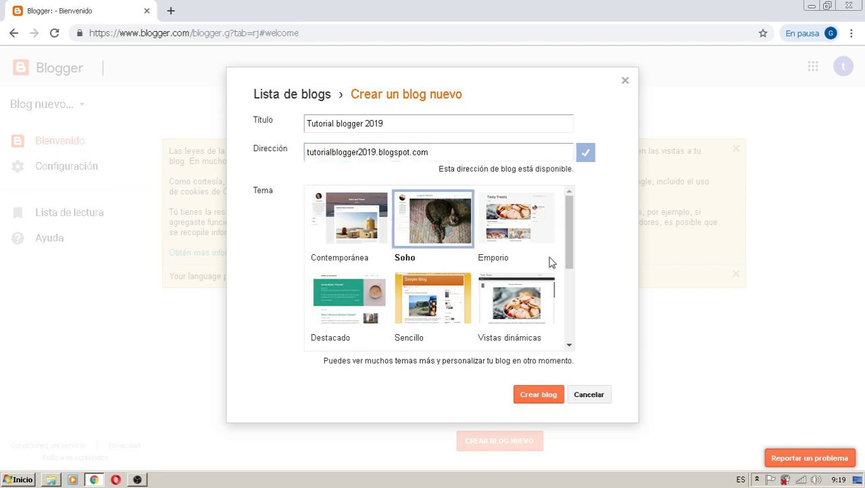
left_click(542, 249)
left_click(520, 314)
left_click(449, 309)
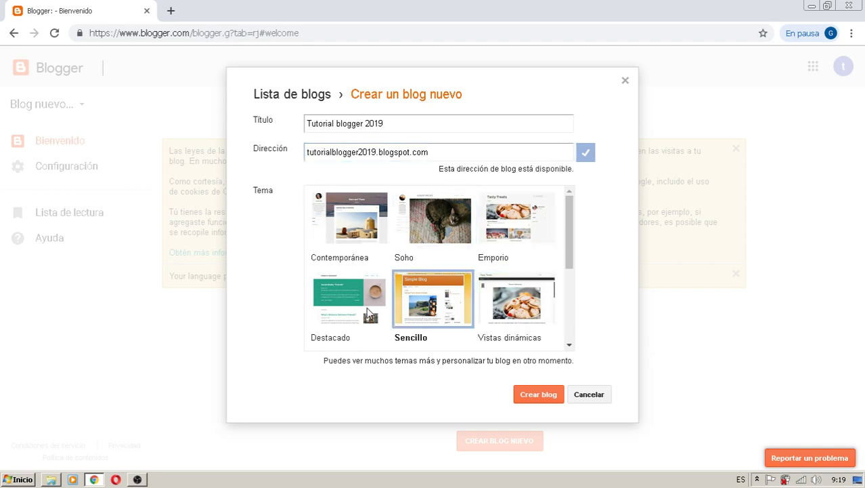
left_click(370, 311)
left_click_drag(569, 216, 565, 289)
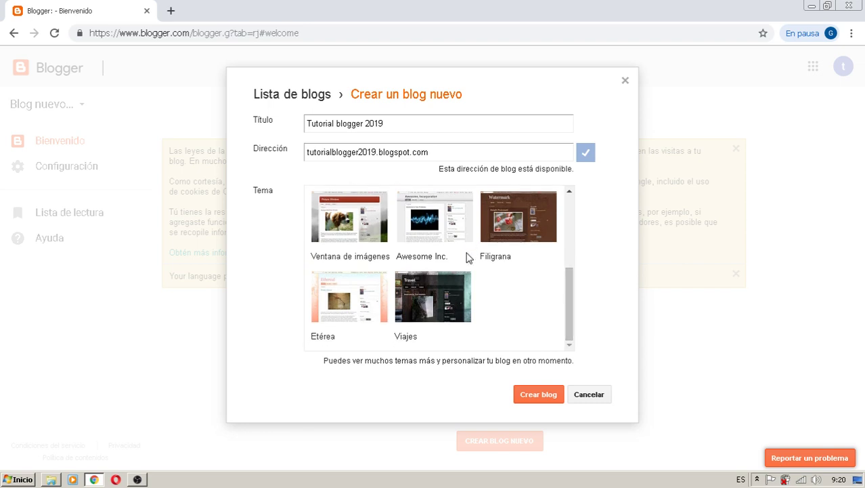
left_click_drag(571, 312, 577, 223)
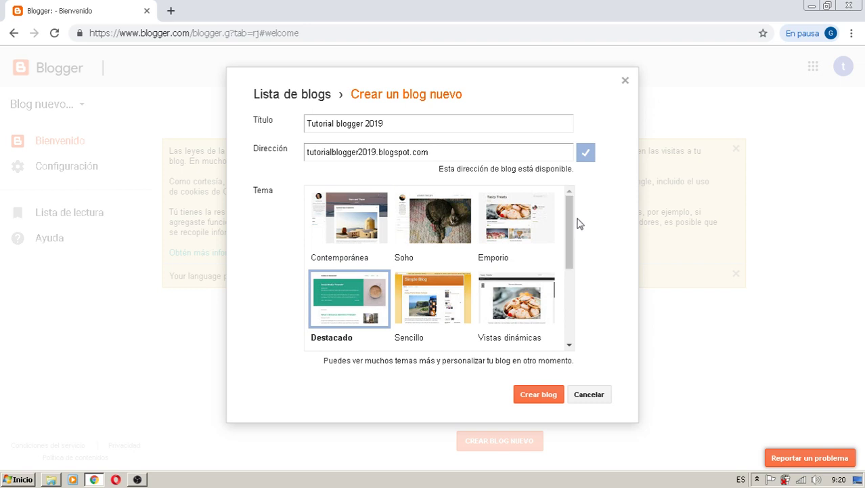
Step: Choose the Contemporánea theme and create the blog
left_click(364, 240)
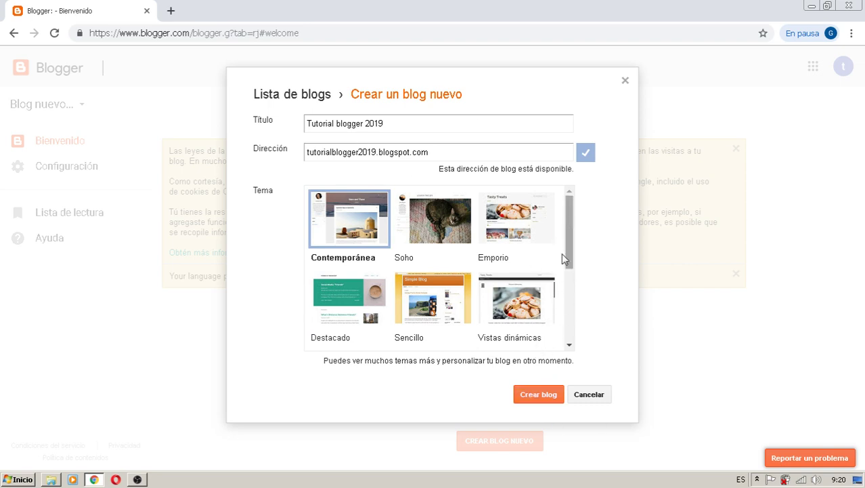
left_click(535, 401)
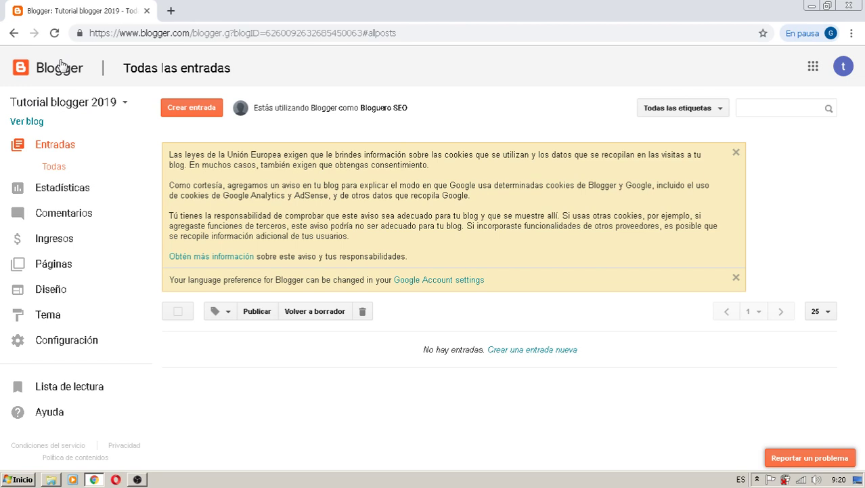
Step: Check the list of own blogs, and view the new blog's public page with its side menu
left_click(125, 105)
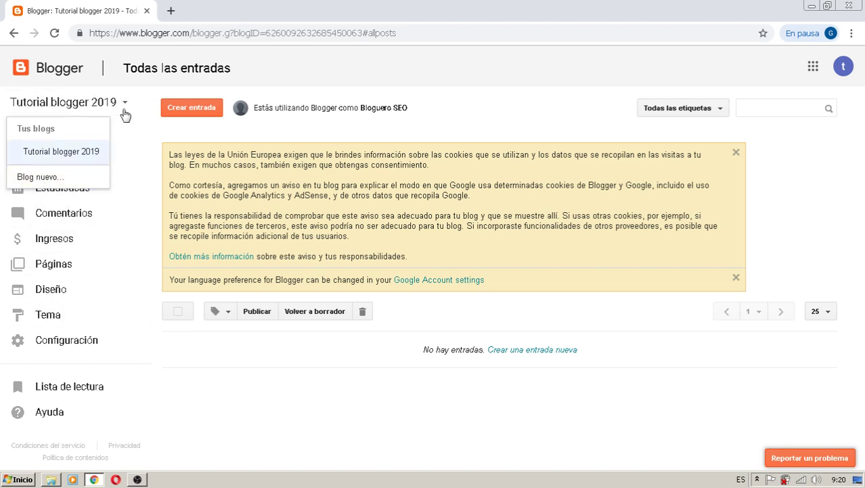
left_click(135, 151)
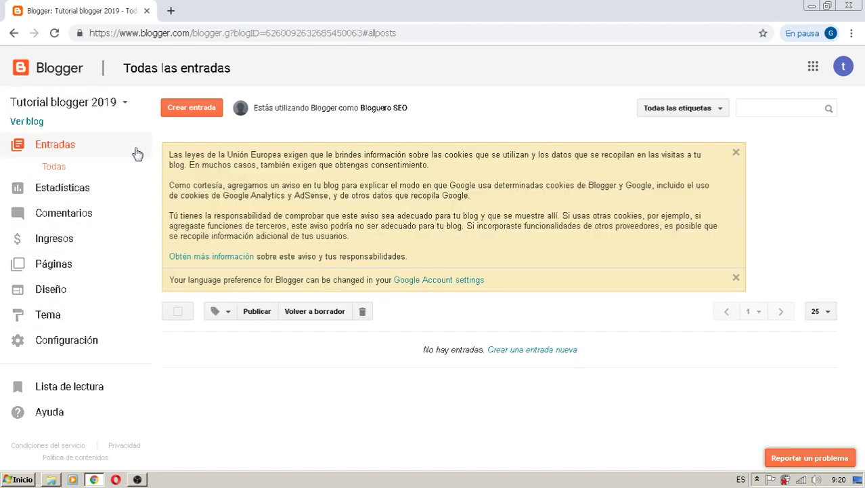
left_click(27, 122)
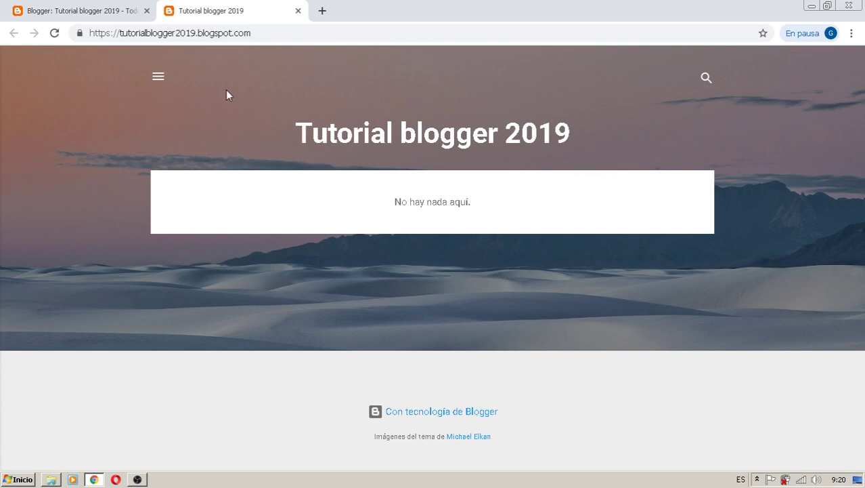
left_click(158, 80)
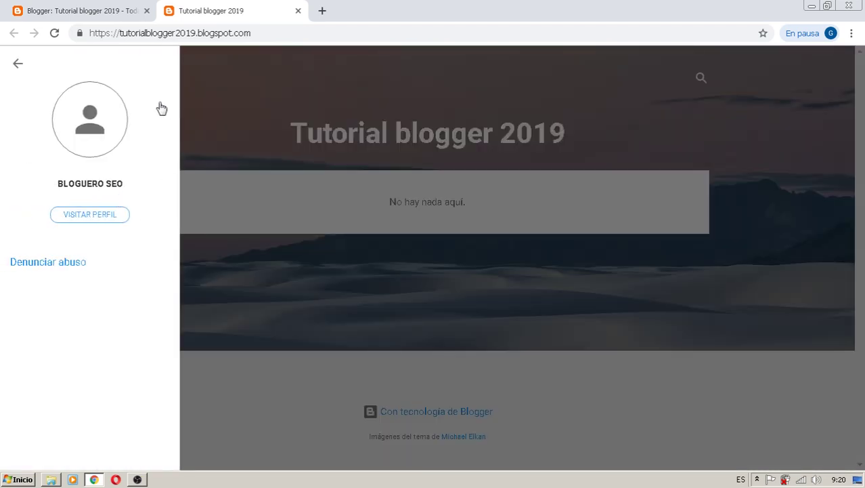
left_click(247, 105)
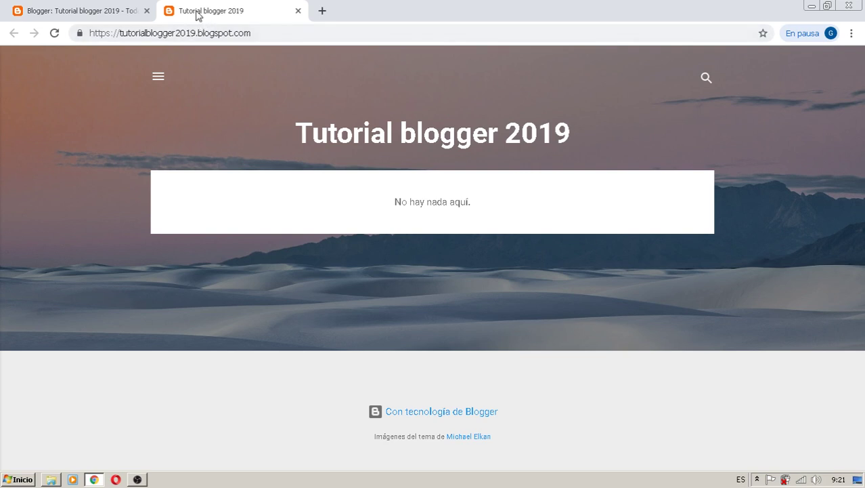
Step: Compare the blog's administration page with its public page
left_click(72, 14)
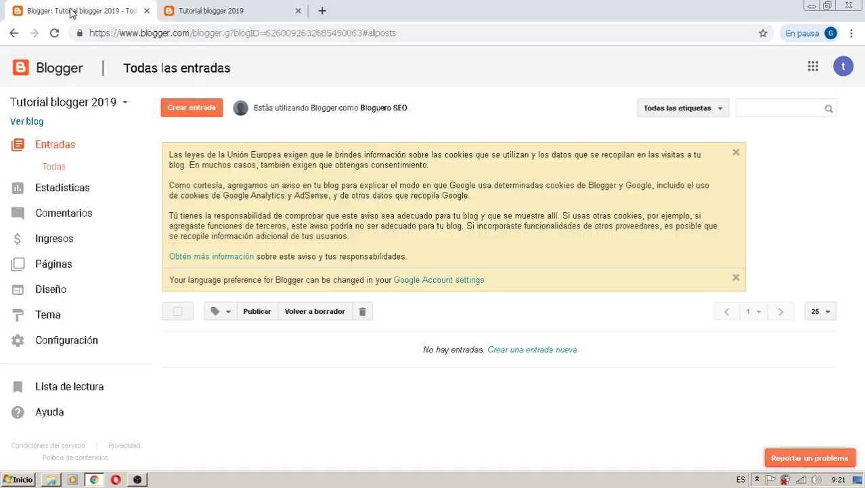
left_click(208, 7)
left_click(69, 12)
left_click(223, 6)
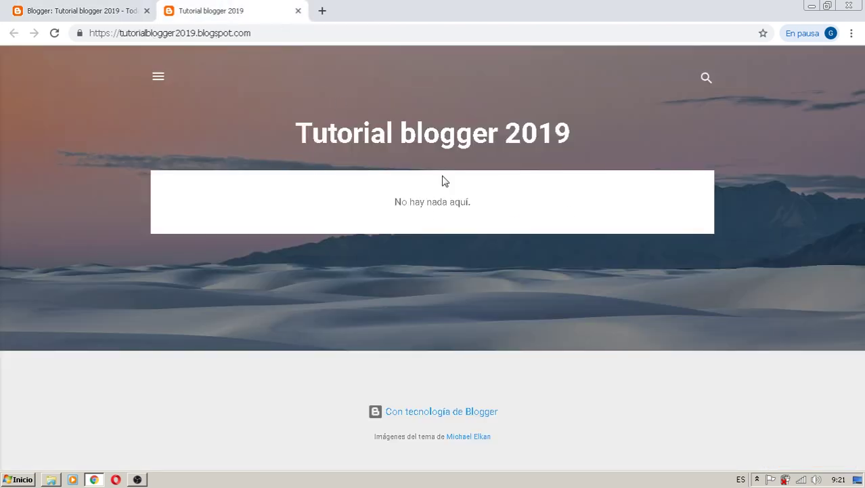
Step: Search the web for btemplates in a new tab and open the BTemplates site, dismissing the translation offer
left_click(322, 12)
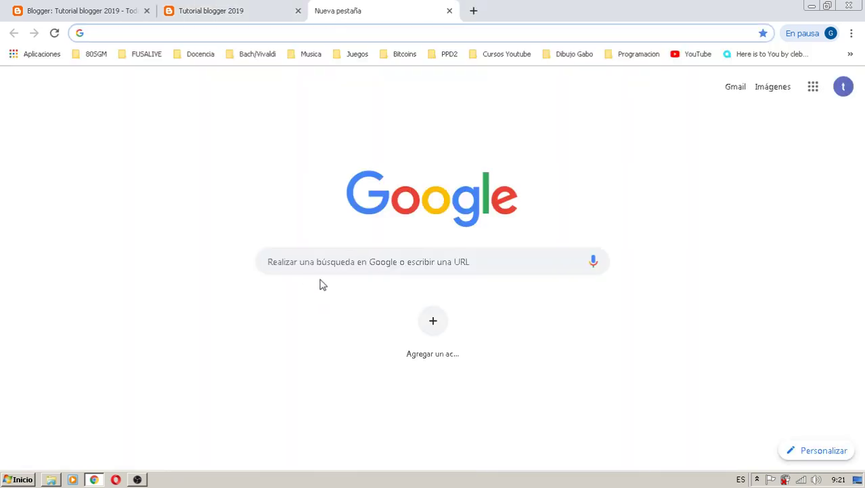
left_click(317, 266)
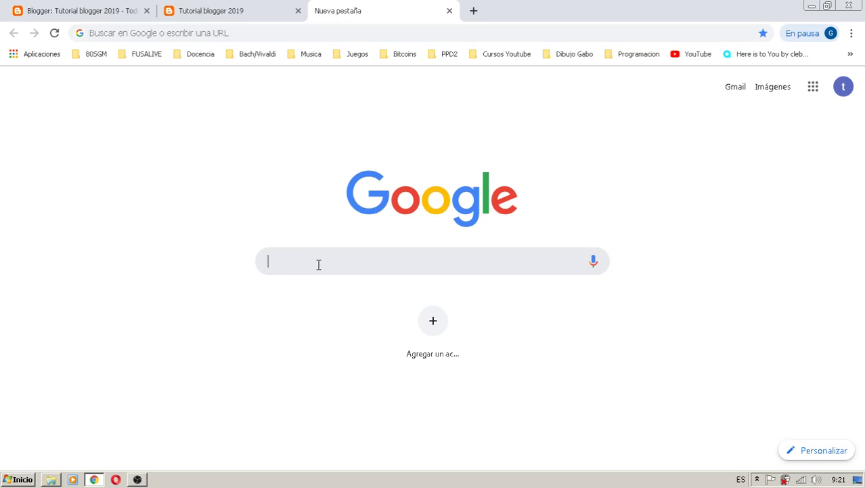
type("bte")
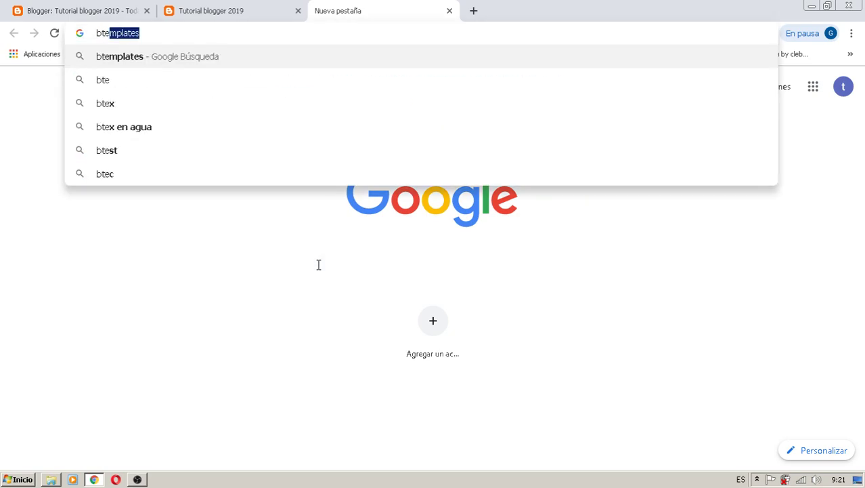
type("mpla")
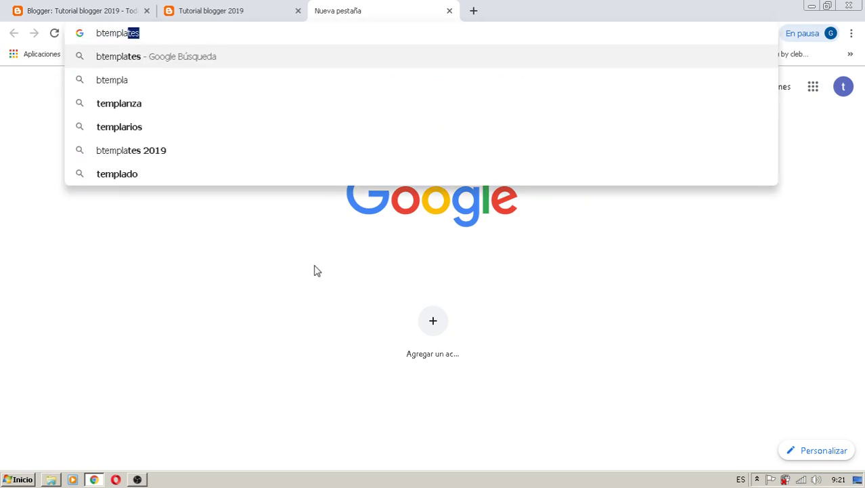
type("tes")
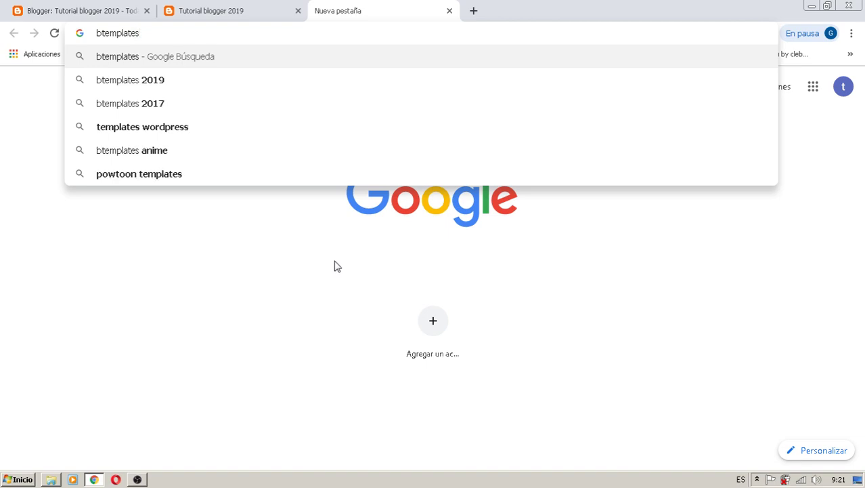
left_click(122, 60)
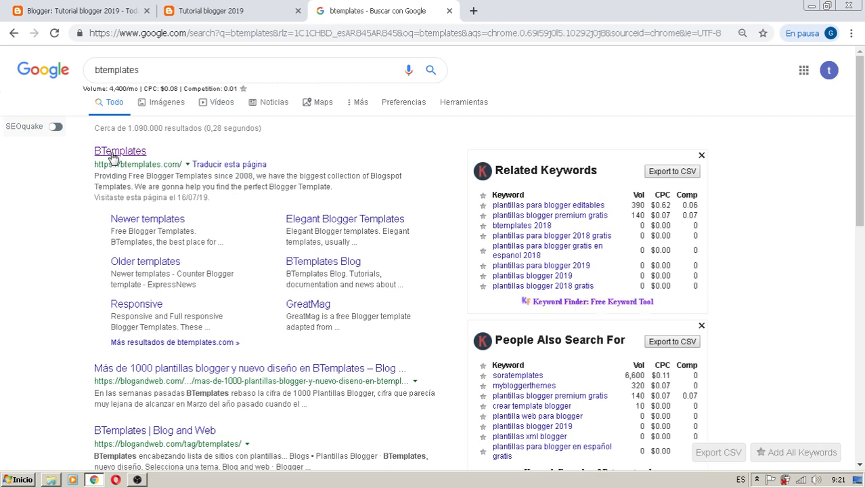
left_click(113, 153)
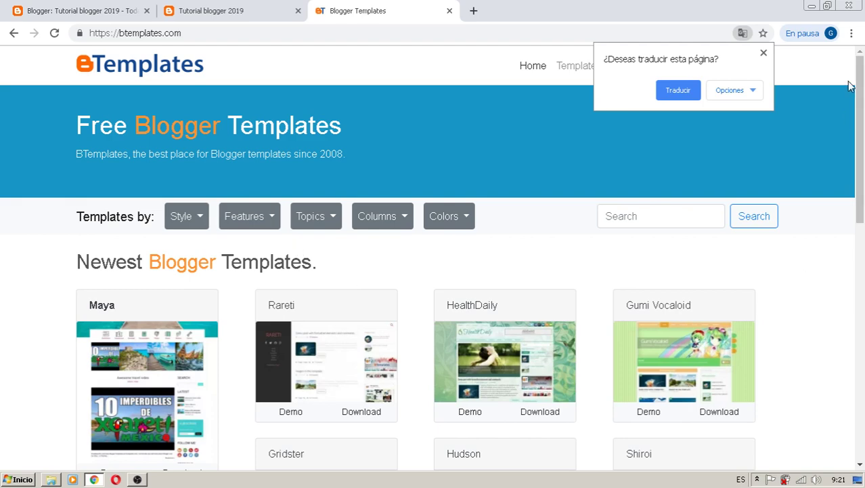
left_click(765, 54)
Step: Filter the Blogger templates by the SEO friendly feature and browse the matching templates
left_click_drag(862, 95, 862, 116)
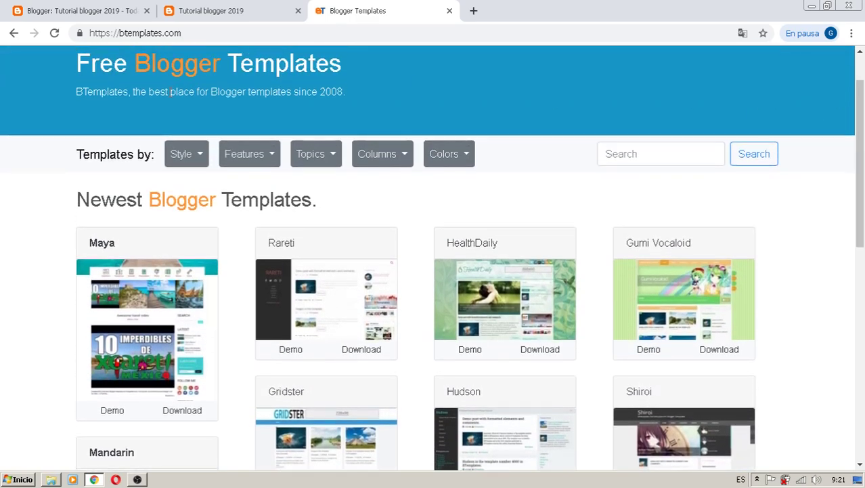
left_click(275, 157)
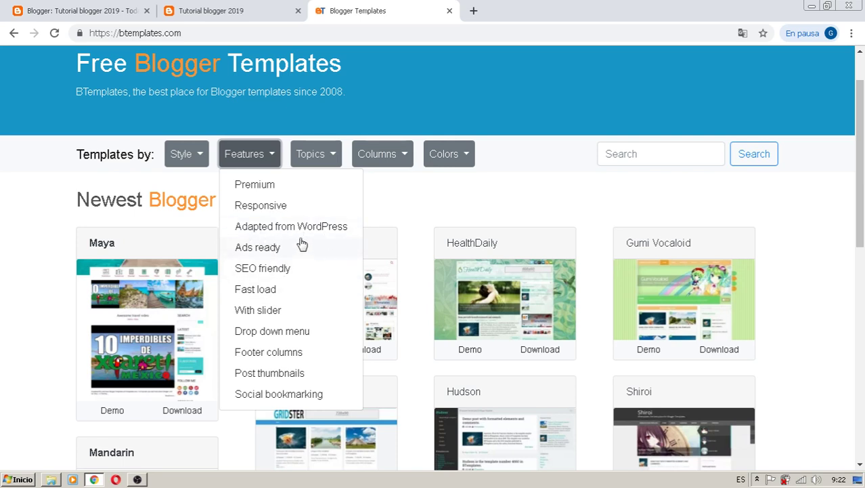
left_click(264, 270)
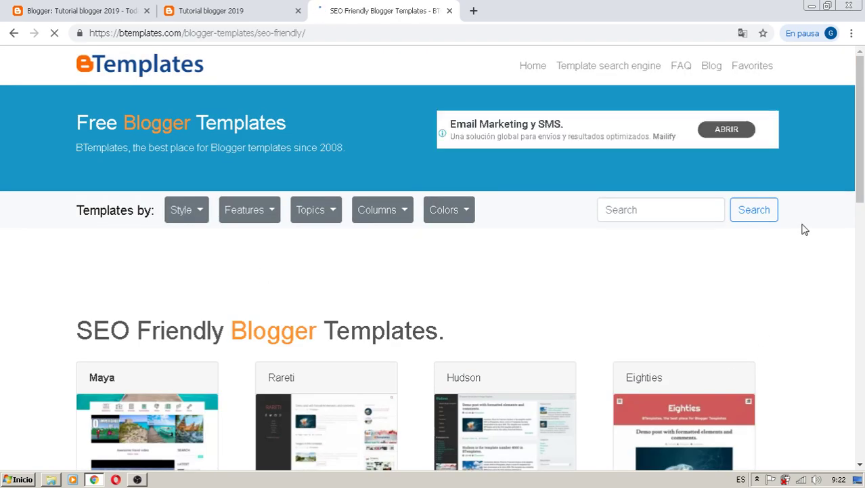
left_click_drag(858, 138, 862, 214)
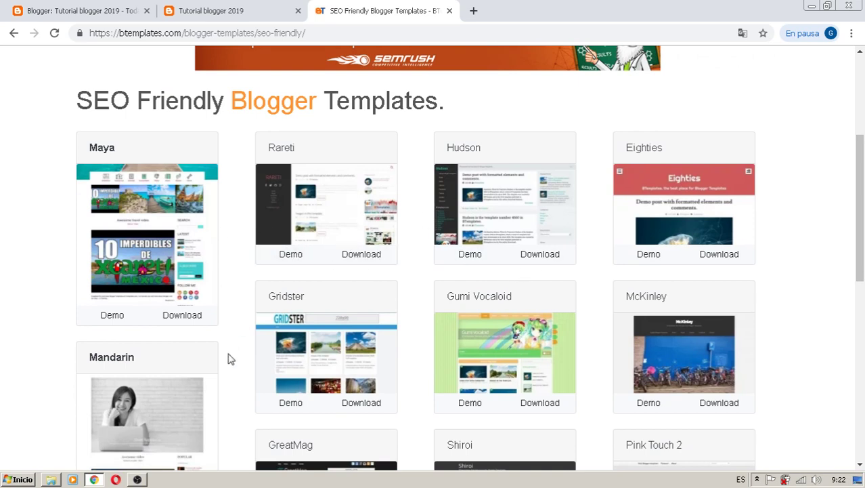
Step: Open the Hudson template's demo and look over its layout, dismissing the translation offer
left_click(471, 257)
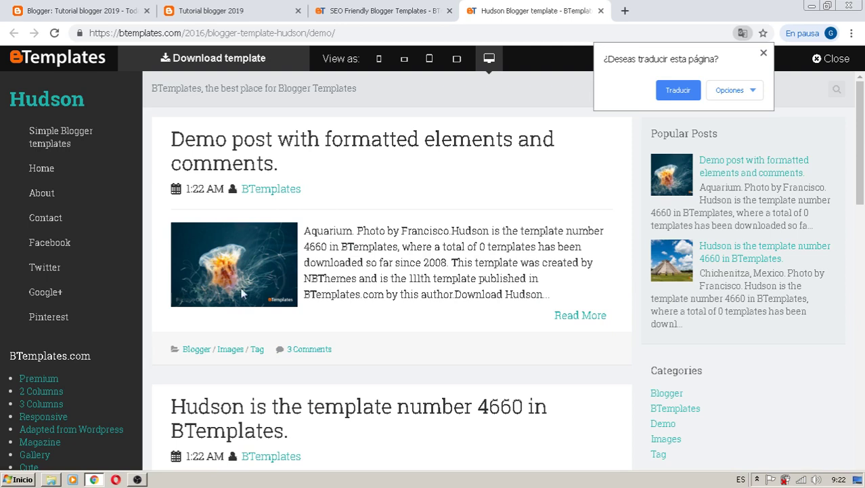
left_click(763, 53)
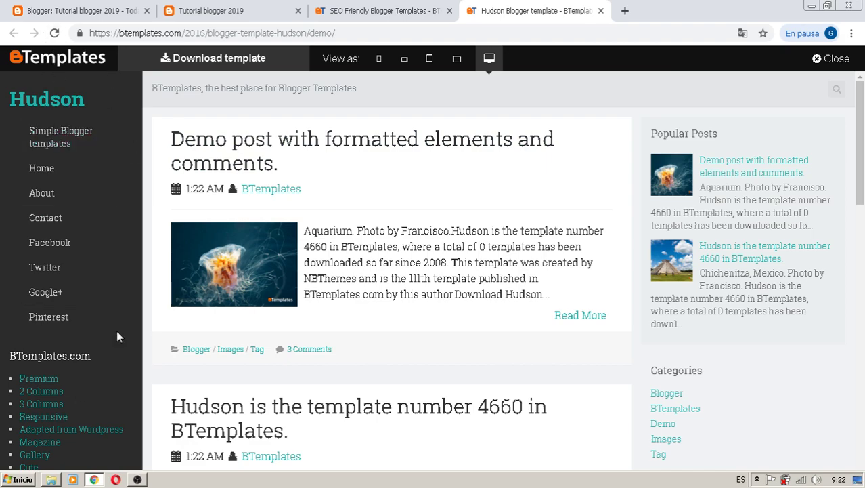
left_click_drag(860, 129, 826, 99)
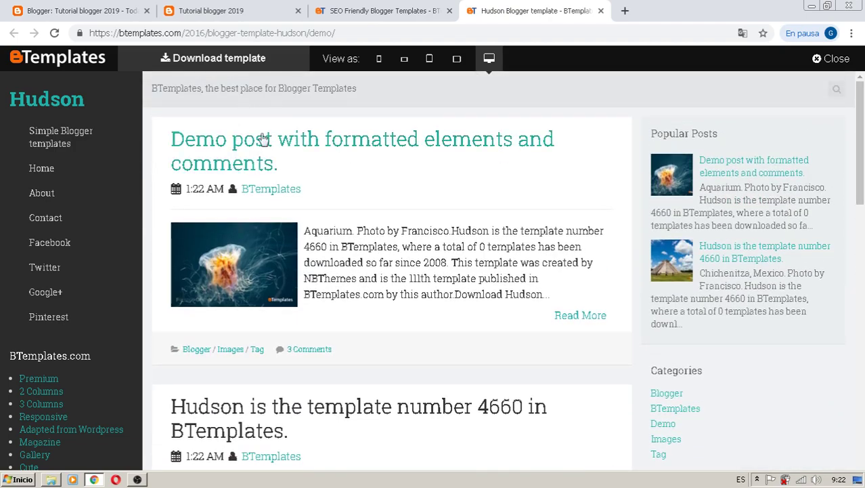
left_click_drag(861, 126, 788, 106)
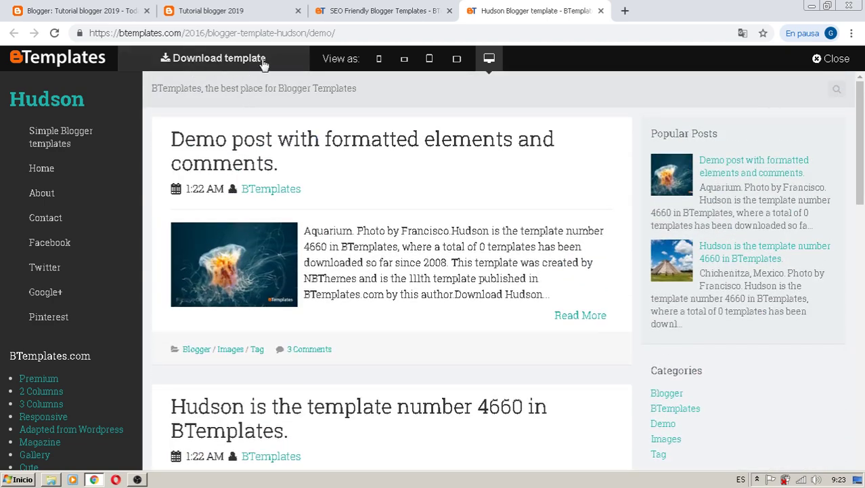
Step: Return to the template list, open the Hudson template's download page and download it for free
left_click(393, 8)
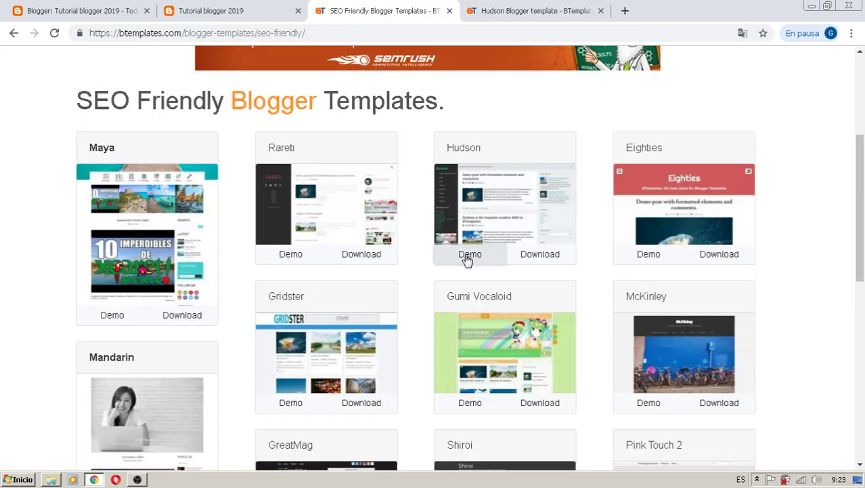
left_click(536, 264)
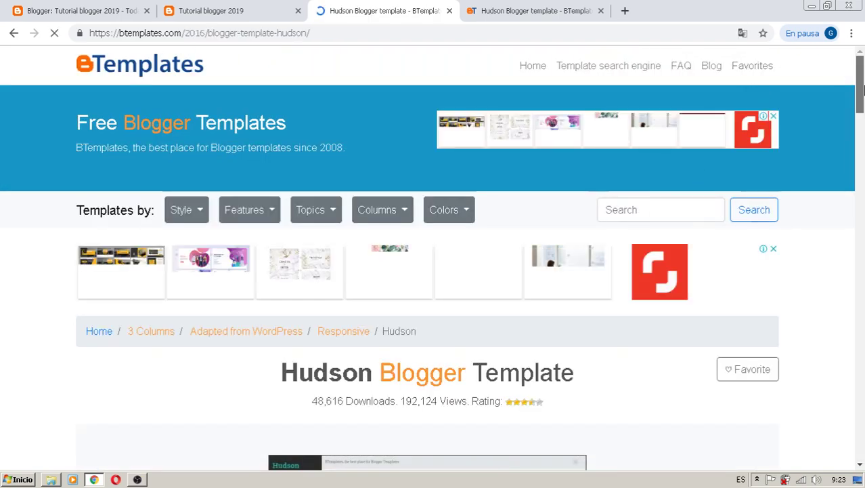
left_click_drag(864, 85, 863, 141)
left_click(344, 320)
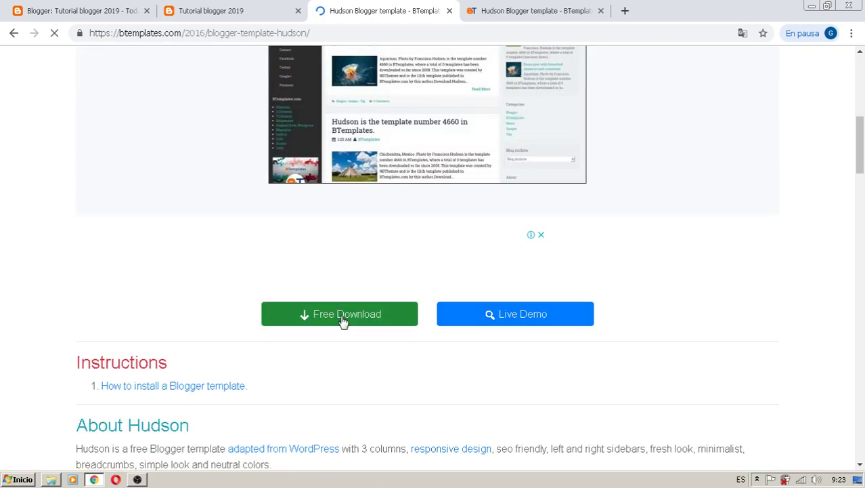
left_click(343, 320)
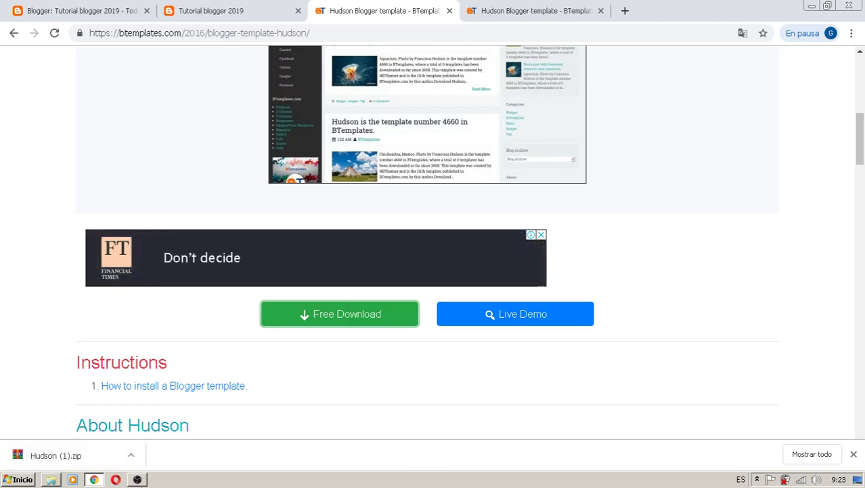
Step: Open the downloaded Hudson (1).zip in WinRAR and extract its Hudson folder to Hudson (1) in the Downloads folder
left_click(56, 457)
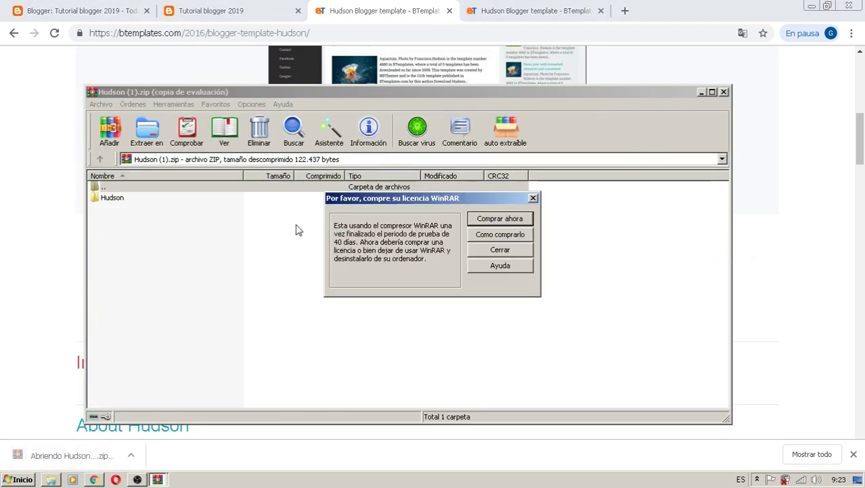
left_click(529, 250)
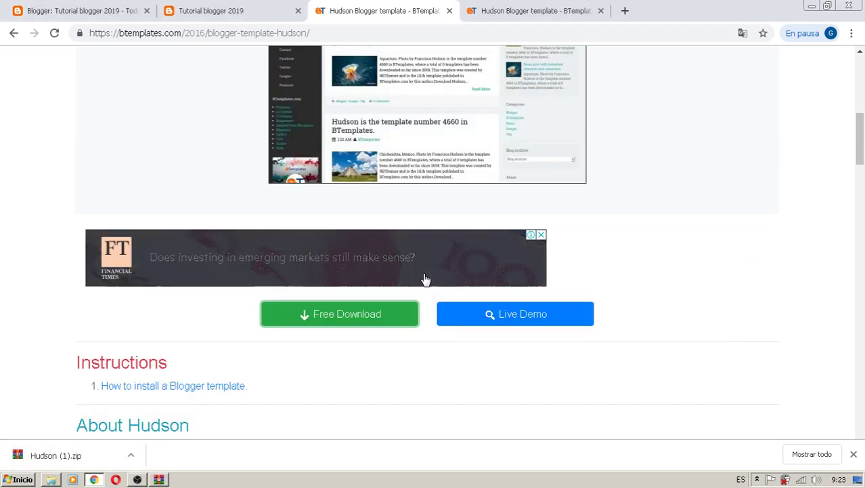
left_click(158, 479)
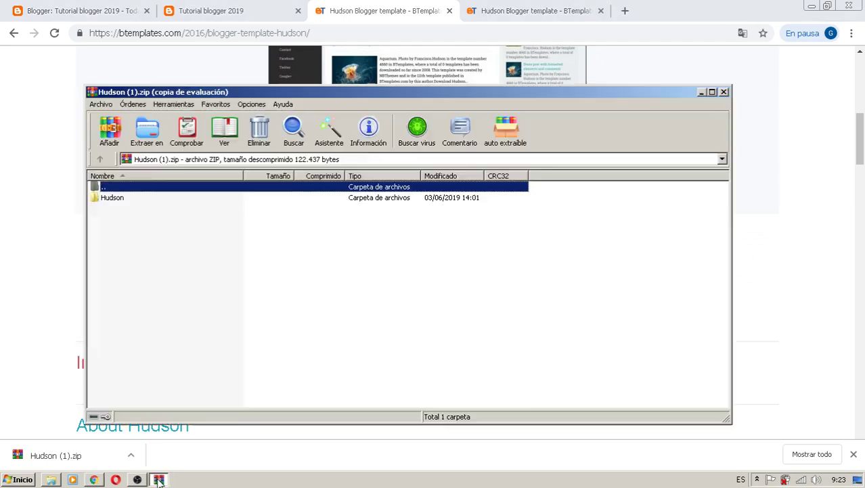
left_click(112, 201)
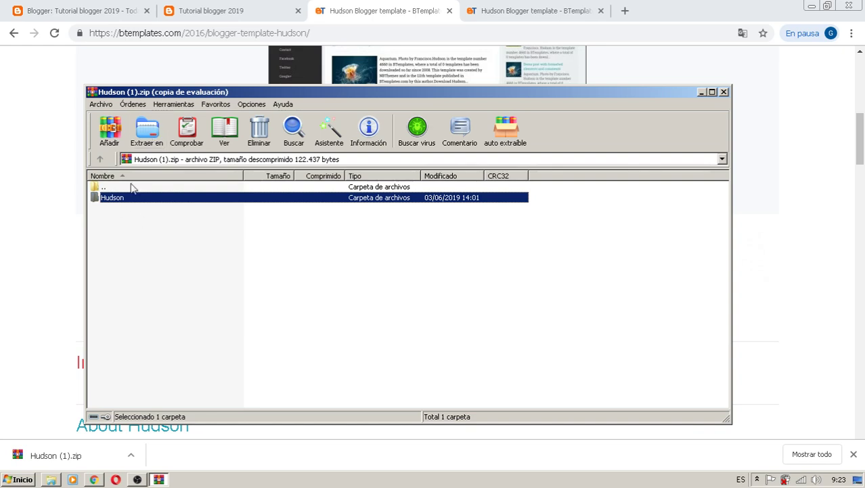
left_click(155, 140)
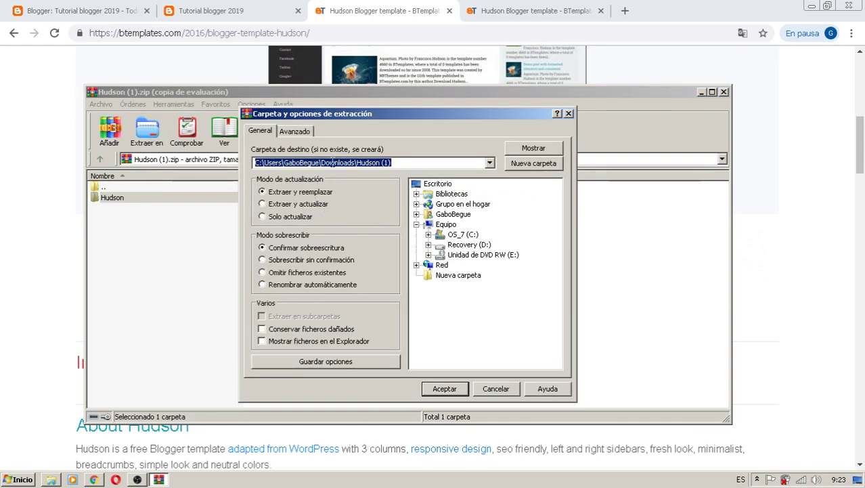
left_click(443, 389)
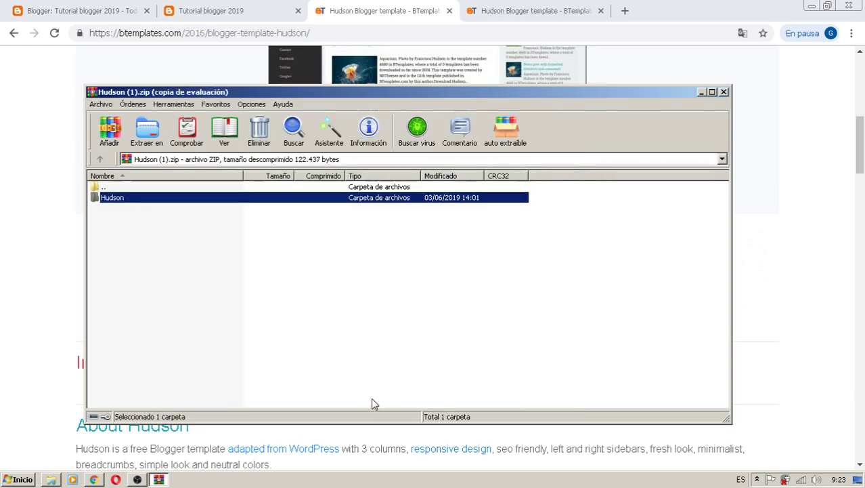
Step: Switch to Windows Explorer and open the extracted Hudson folder inside Descargas > Hudson (1)
left_click(50, 479)
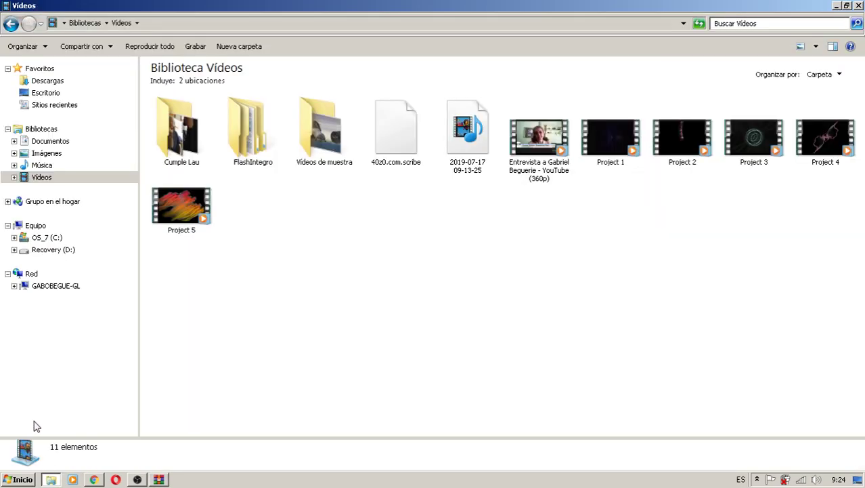
left_click(48, 81)
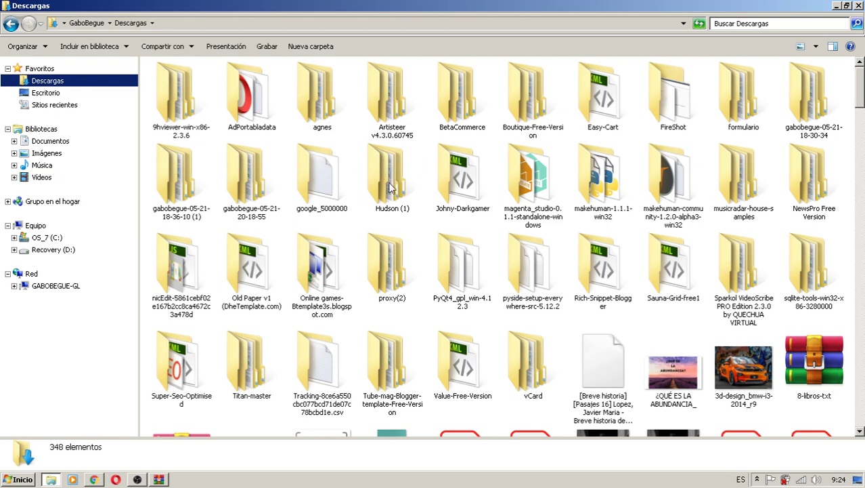
left_click(390, 214)
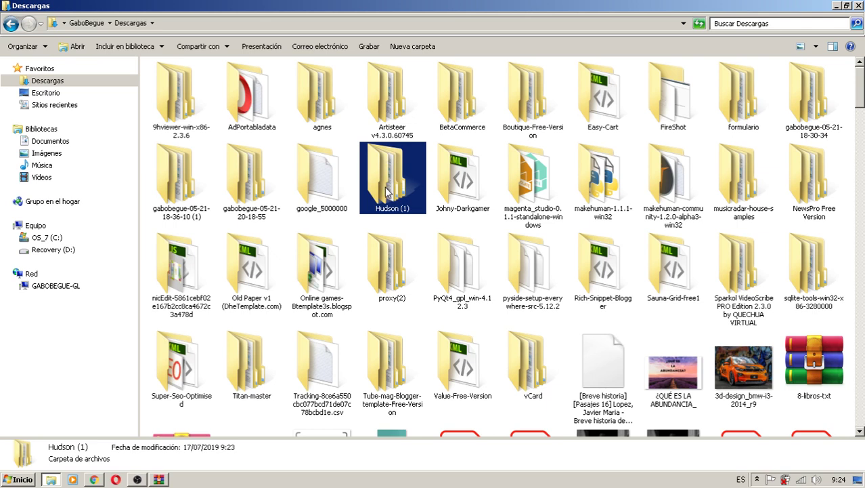
double_click(388, 193)
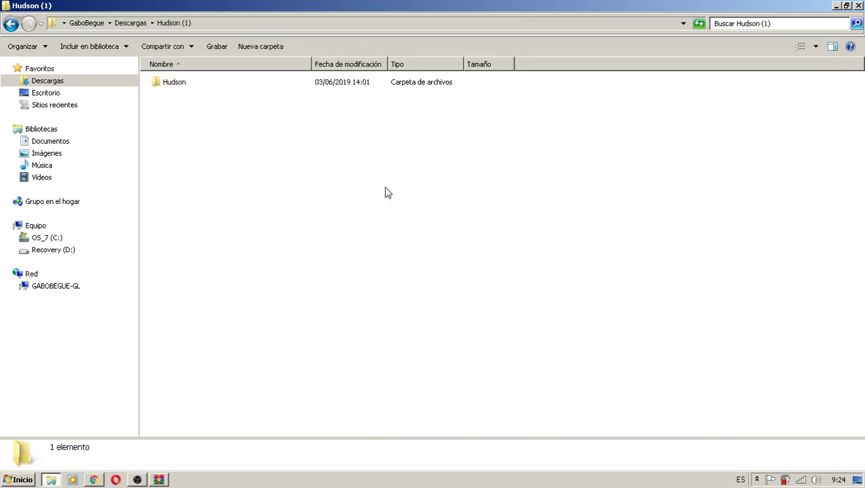
double_click(169, 84)
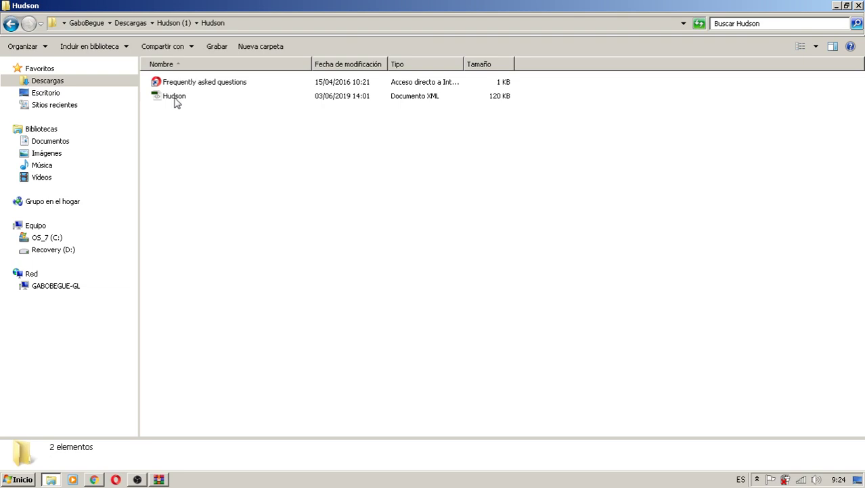
Step: Open the Hudson XML document with Bloc de notas
left_click(175, 99)
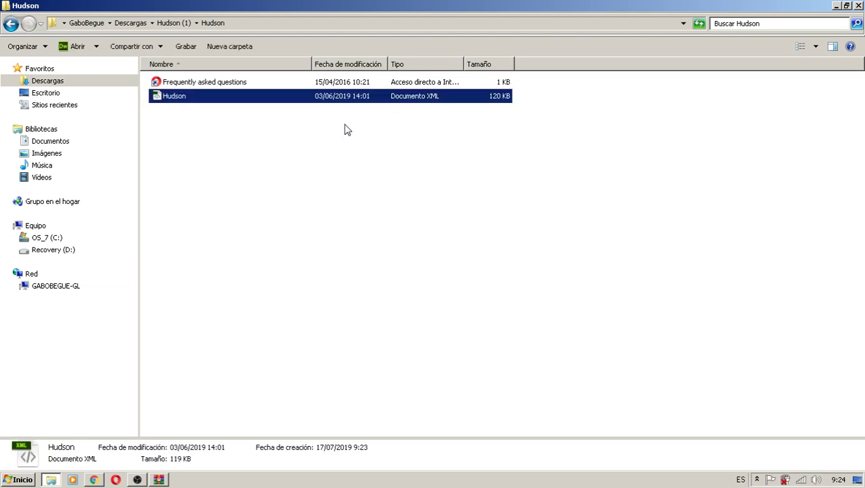
right_click(172, 100)
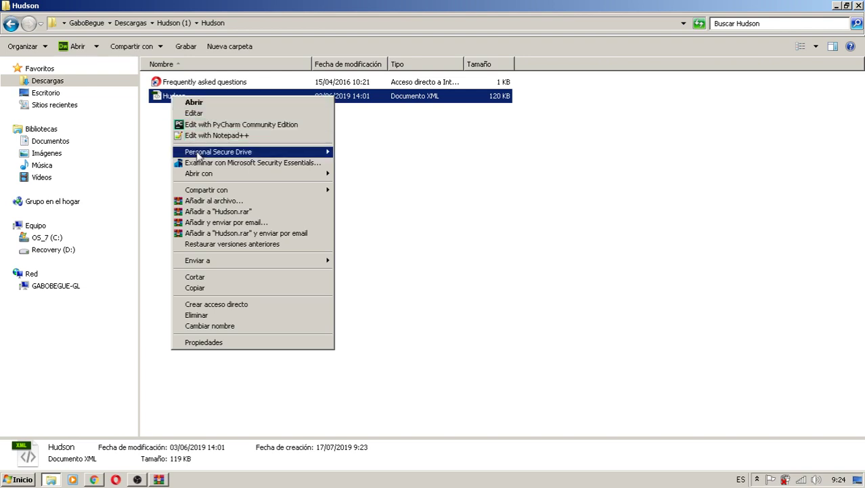
mouse_move(204, 177)
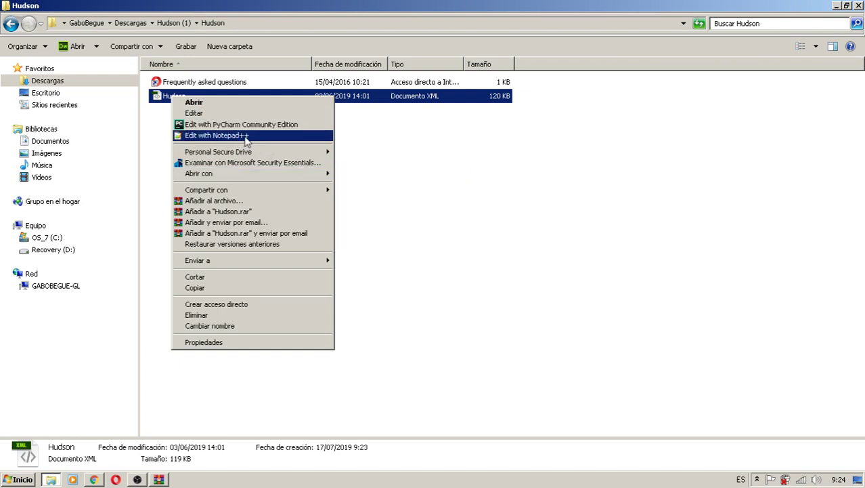
mouse_move(236, 176)
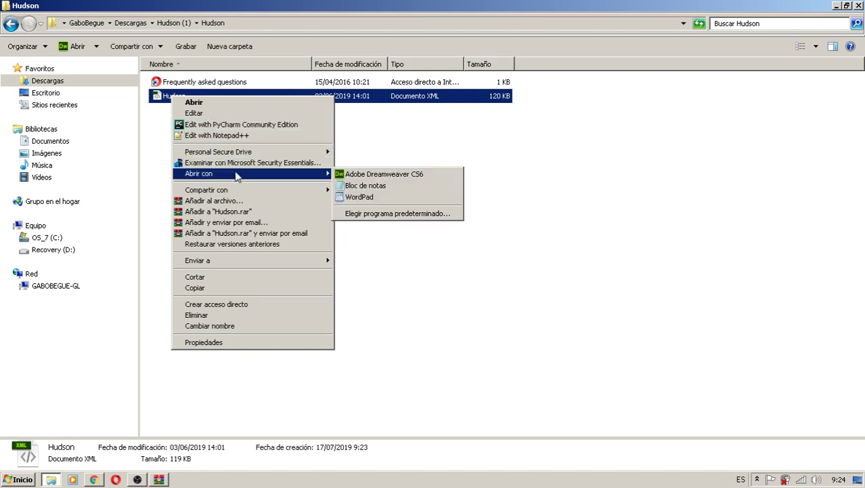
left_click(360, 187)
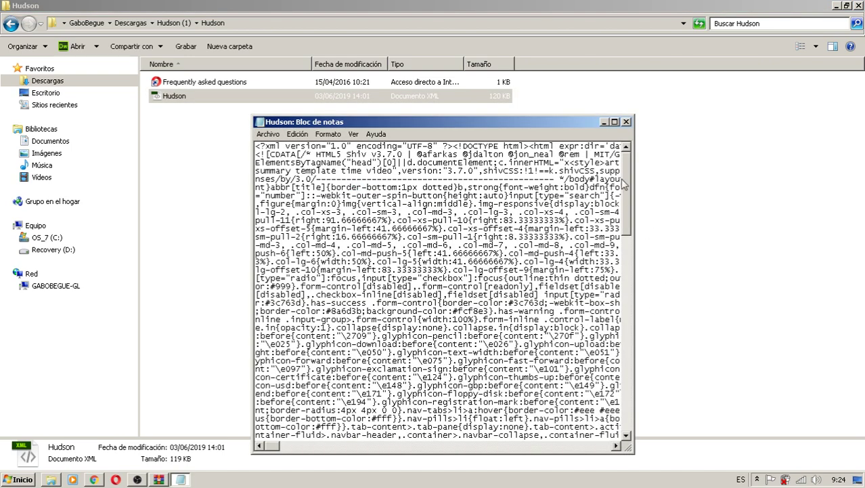
Step: Select the entire Hudson XML code in Bloc de notas and copy it
mouse_move(630, 174)
left_mouse_down()
mouse_move(629, 388)
mouse_move(642, 168)
left_mouse_up()
left_click(298, 136)
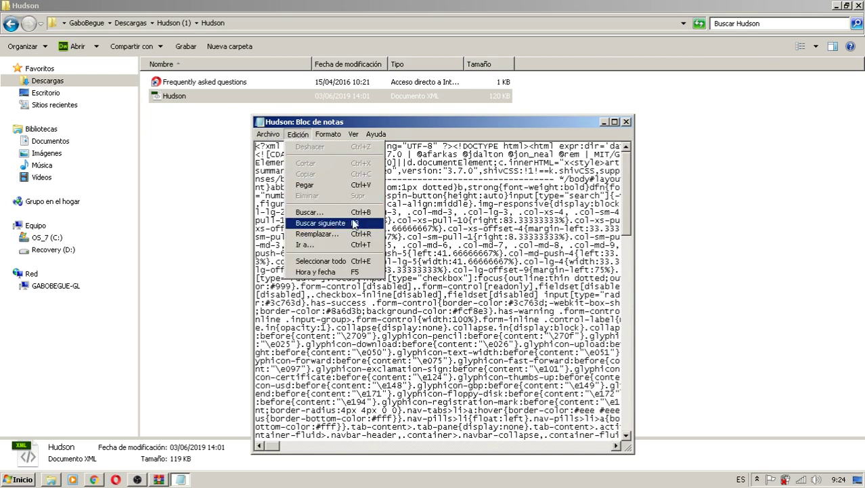
left_click(350, 262)
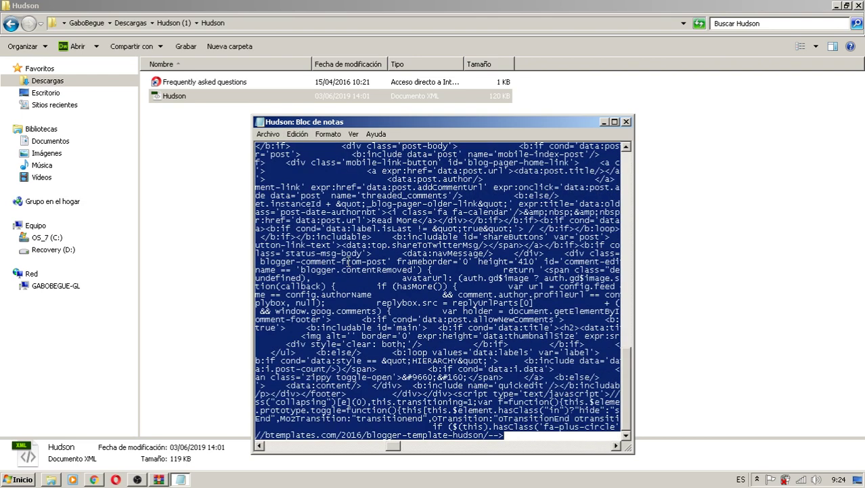
right_click(366, 280)
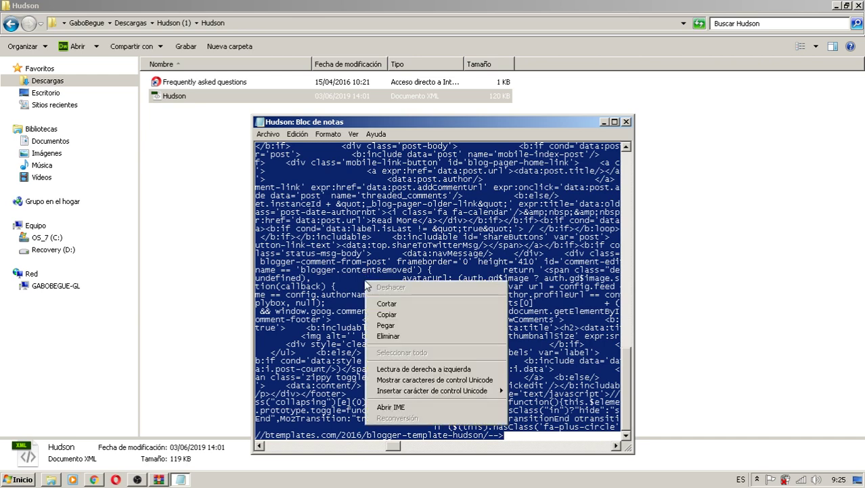
left_click(386, 314)
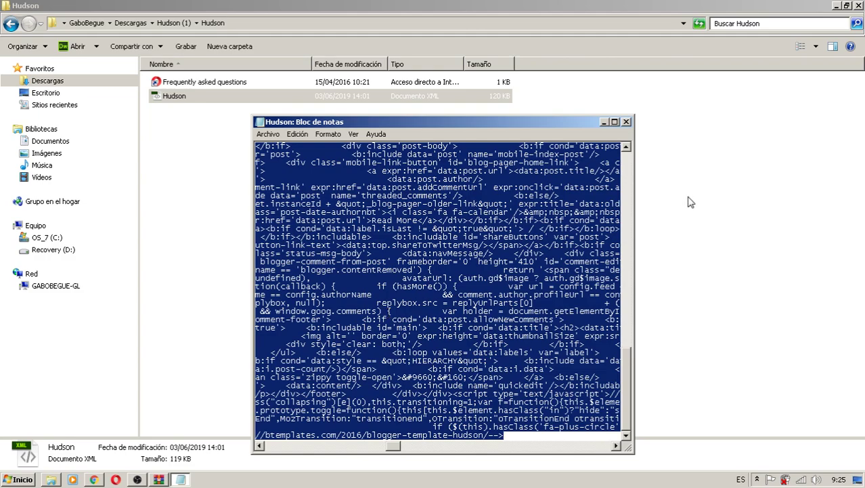
left_click_drag(627, 396, 806, 177)
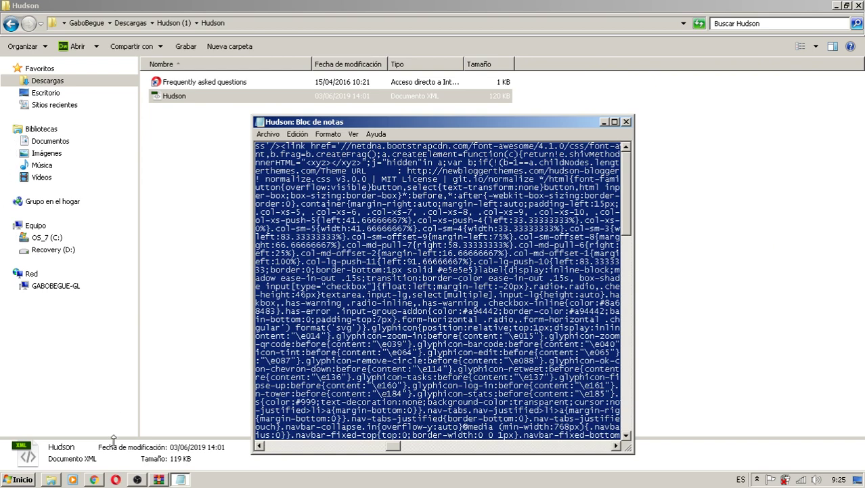
key("ctrl+a")
Step: Switch to Chrome and close both open Hudson template pages from BTemplates
left_click(95, 478)
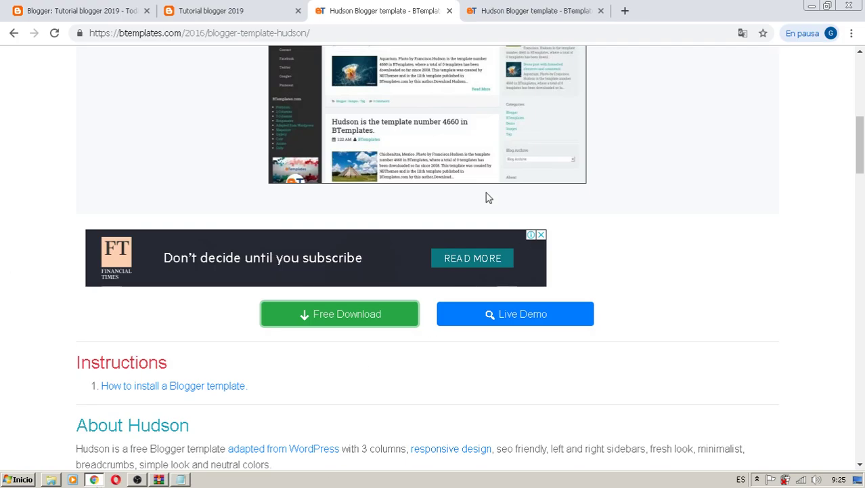
left_click(447, 11)
left_click(448, 12)
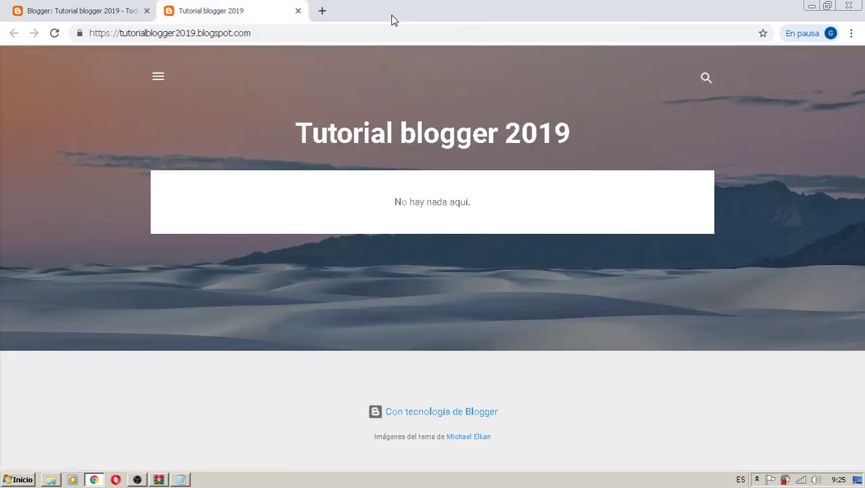
Step: Open the HTML code of the current theme of Tutorial blogger 2019 for editing
left_click(77, 15)
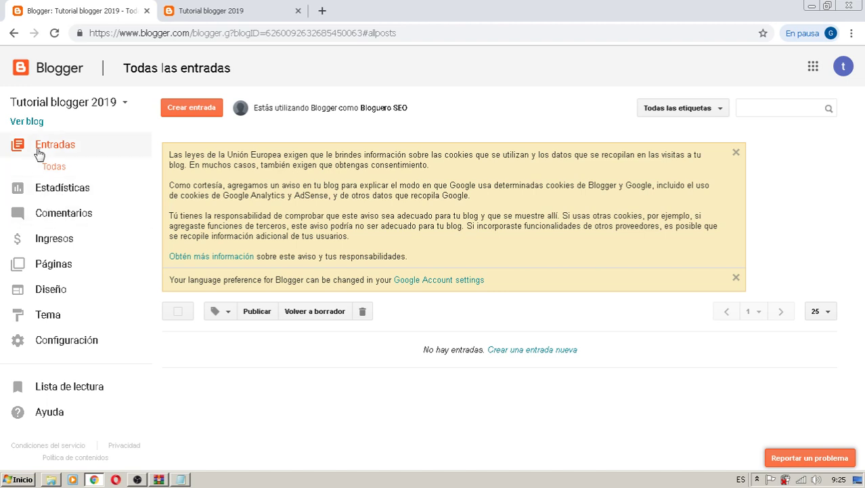
left_click(55, 315)
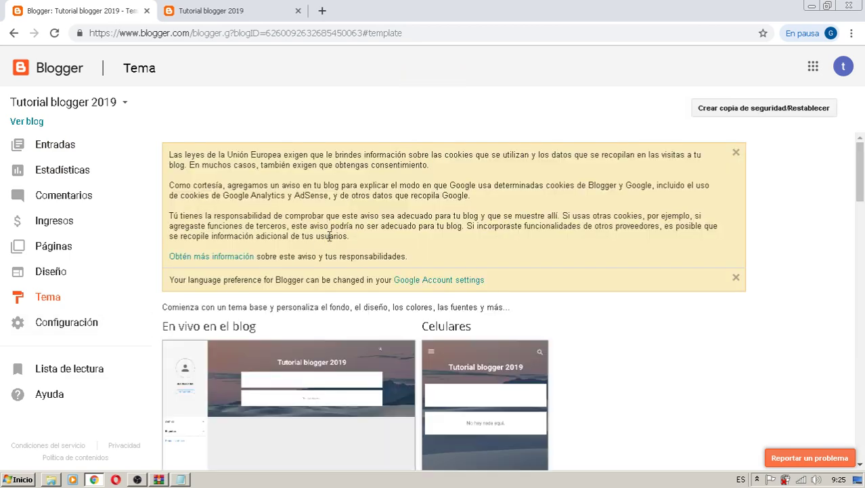
scroll(329, 237, "down", 2)
scroll(329, 241, "up", 1)
scroll(329, 244, "down", 2)
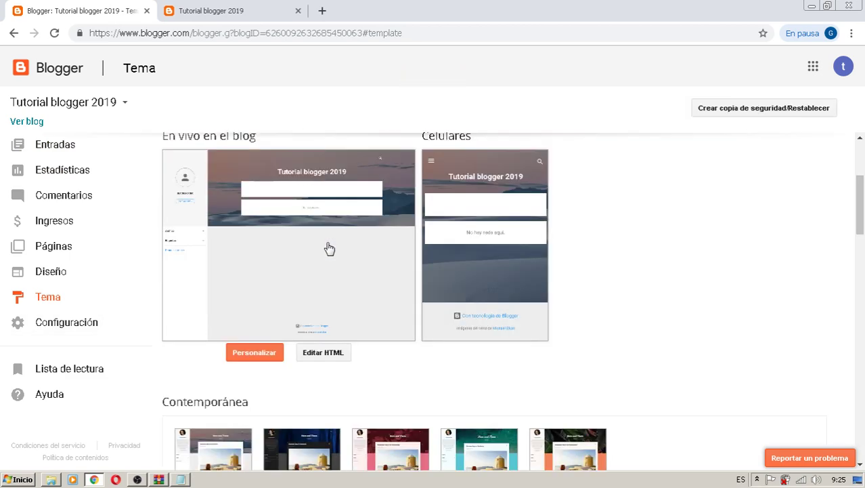
left_click(321, 353)
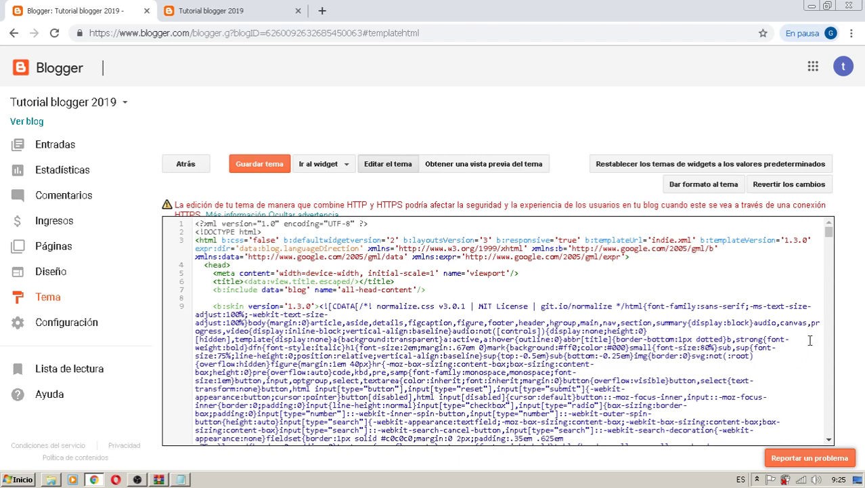
Step: Replace all of the theme's HTML with the copied Hudson code and save the theme
left_click_drag(829, 234, 830, 432)
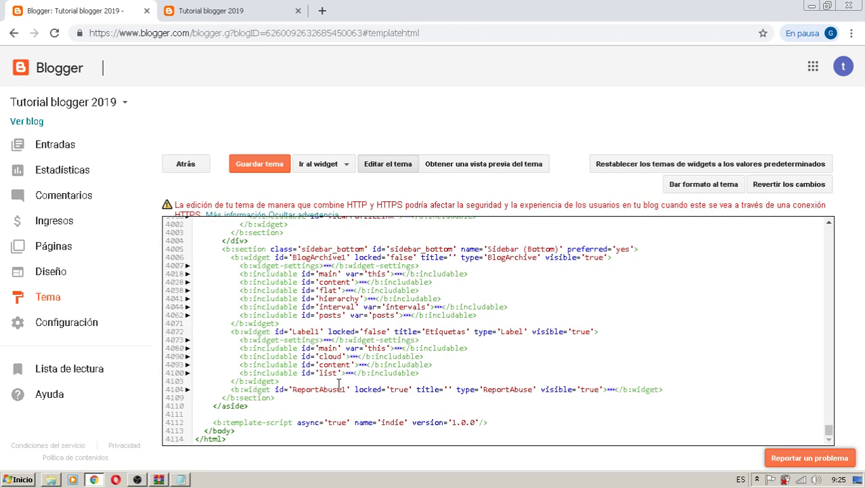
left_click(233, 439)
key("ctrl+a")
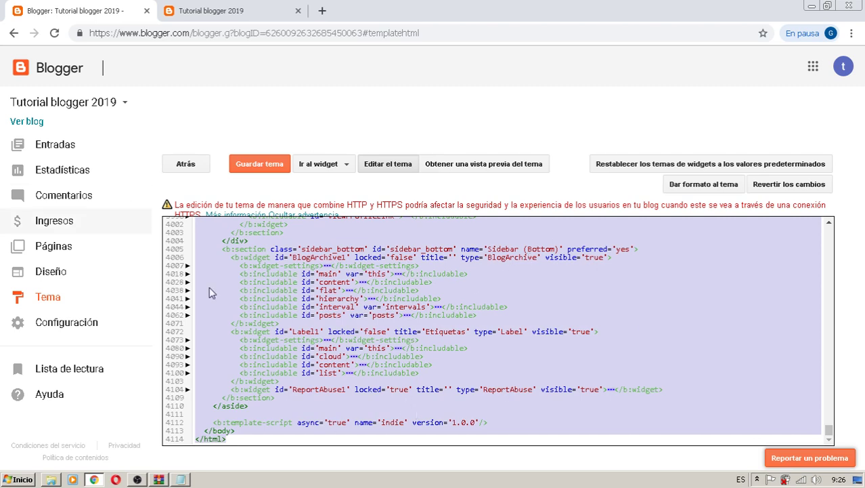
right_click(460, 290)
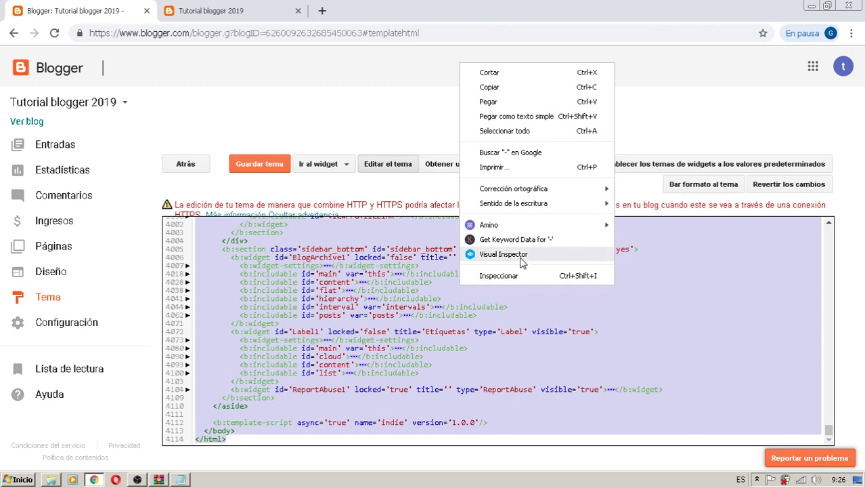
left_click(489, 102)
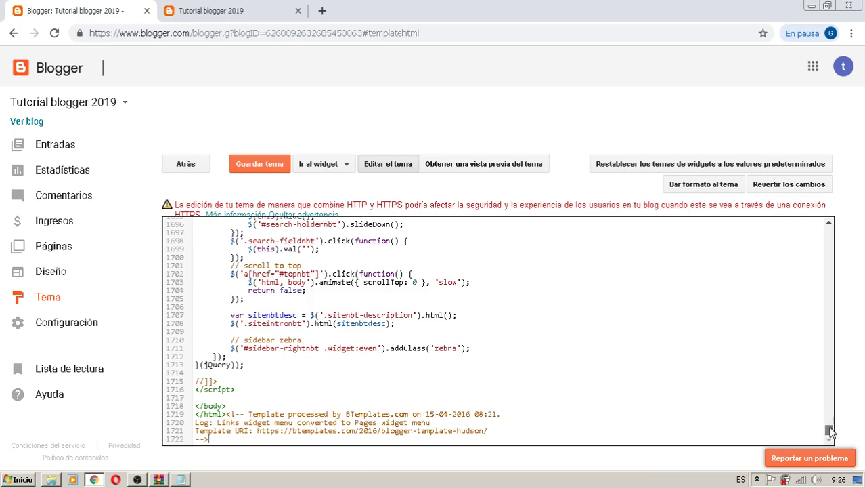
left_click_drag(830, 431, 826, 232)
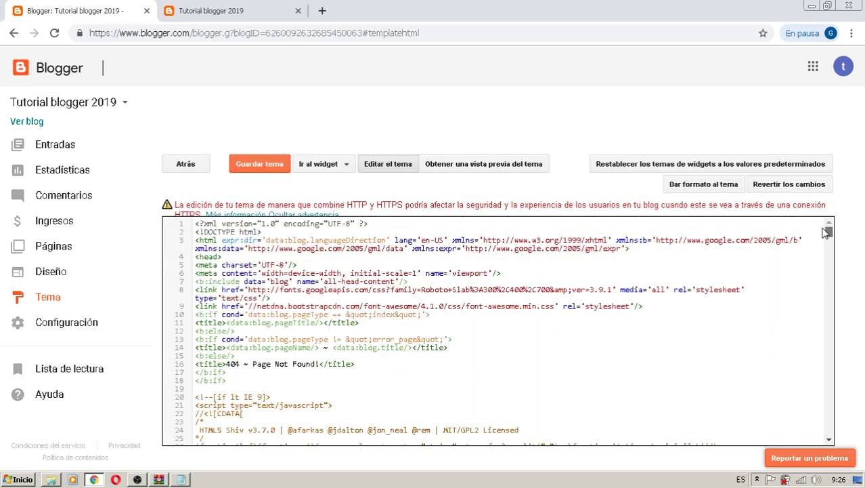
left_click(256, 166)
Step: Reload the live Tutorial blogger 2019 page to view the new theme and dismiss the translation offer
left_click(207, 10)
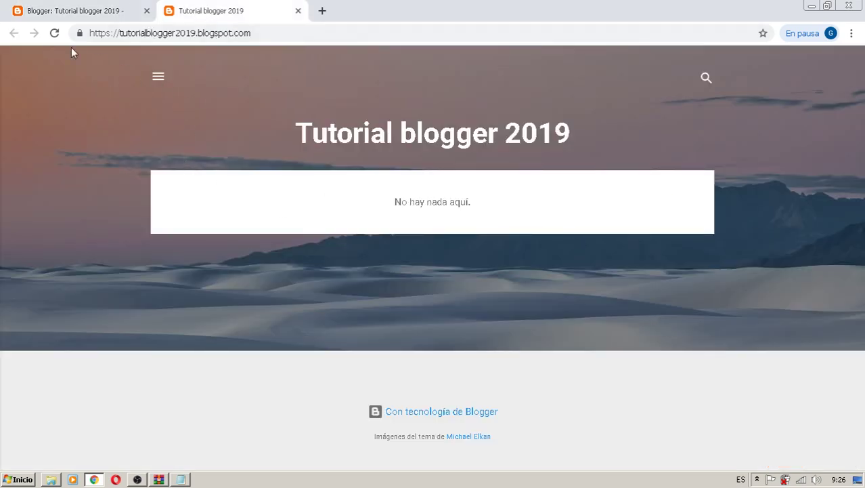
left_click(55, 33)
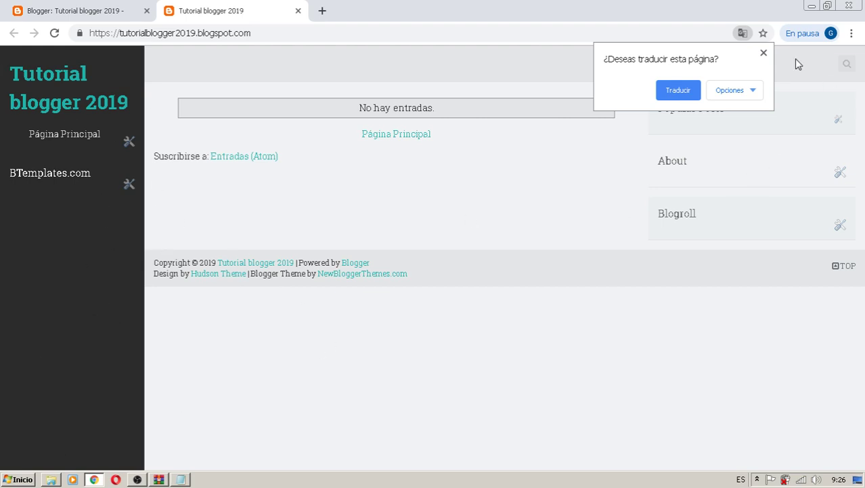
left_click(763, 53)
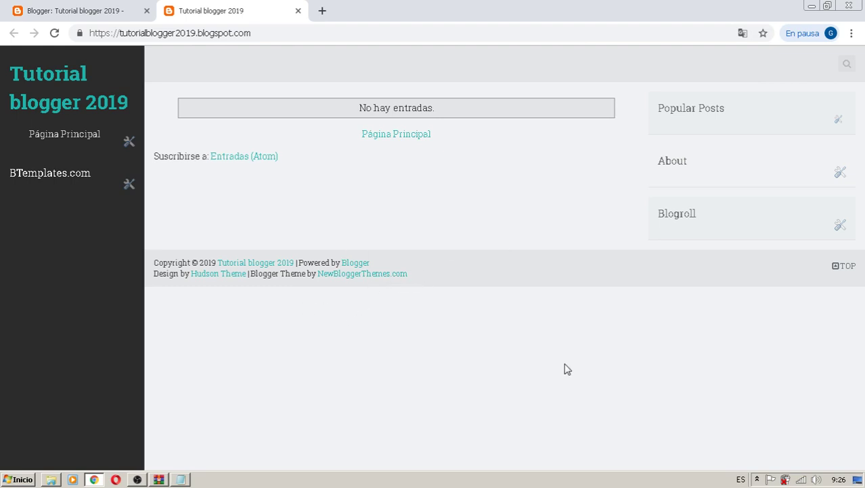
left_click(100, 8)
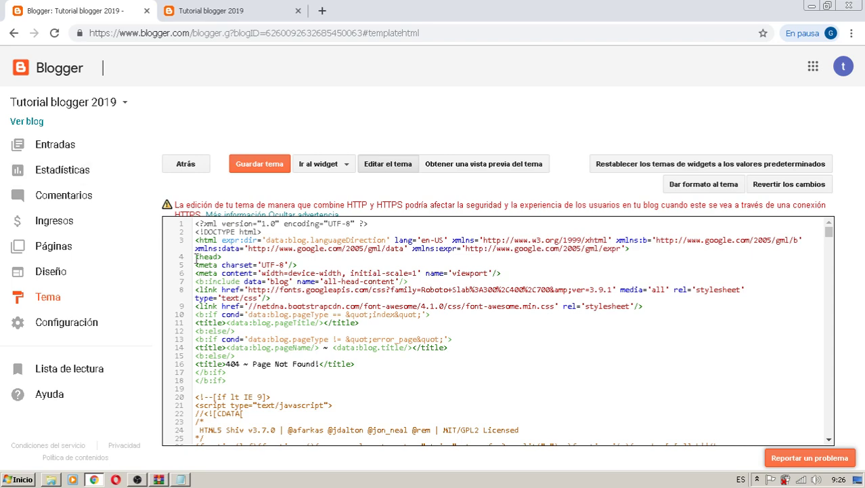
left_click(216, 11)
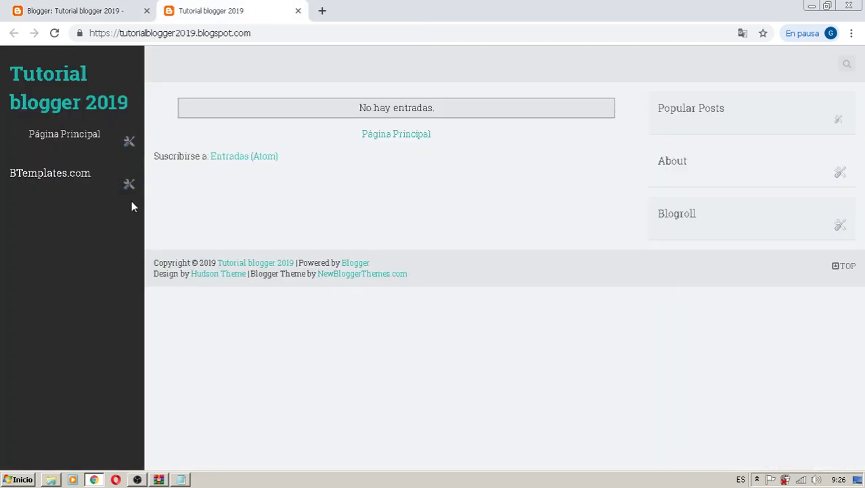
left_click(92, 12)
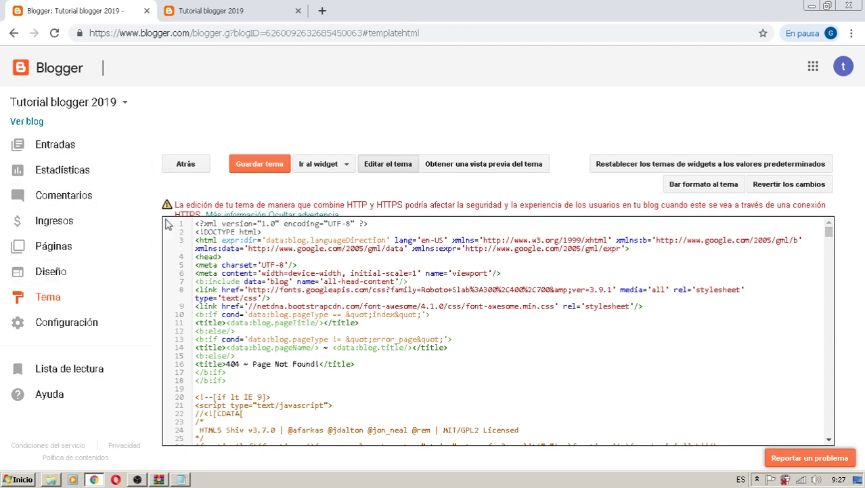
left_click(223, 7)
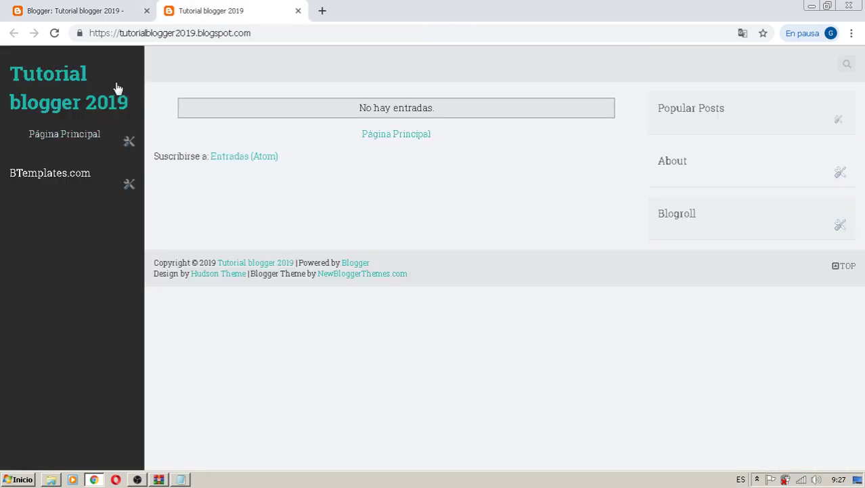
Step: Open the blog's Diseño section and compare its gadget layout with the live blog
left_click(68, 9)
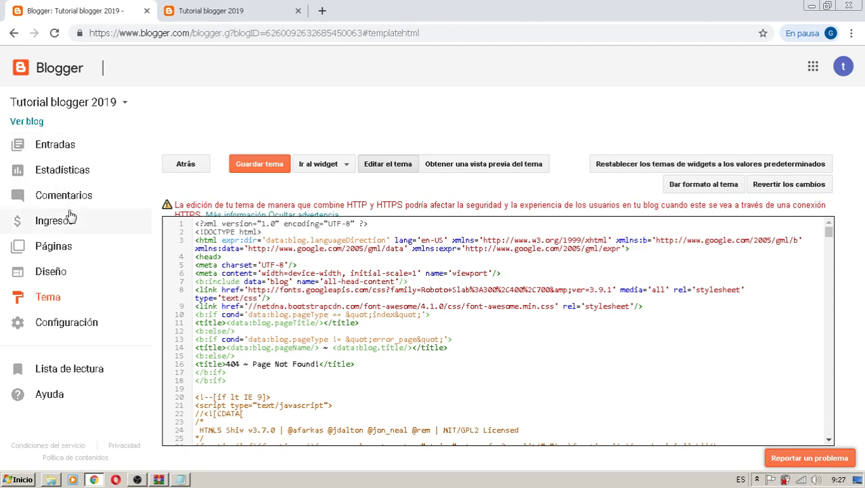
left_click(49, 272)
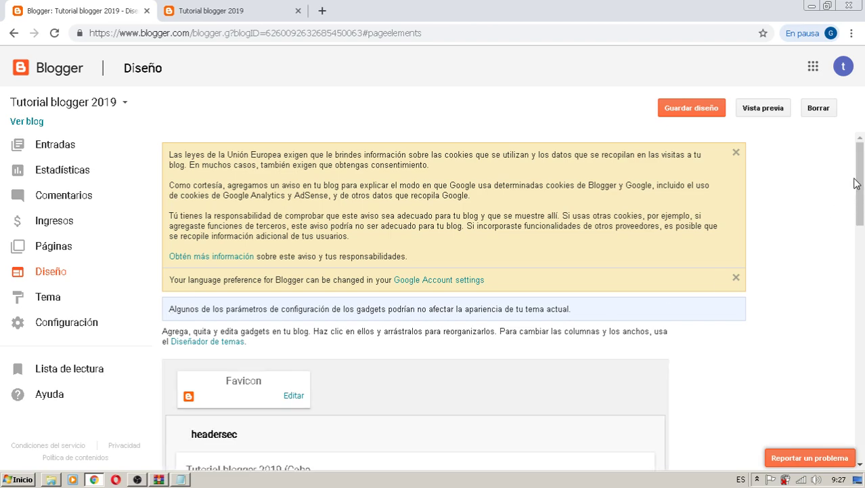
left_click_drag(860, 170, 753, 193)
left_click(207, 10)
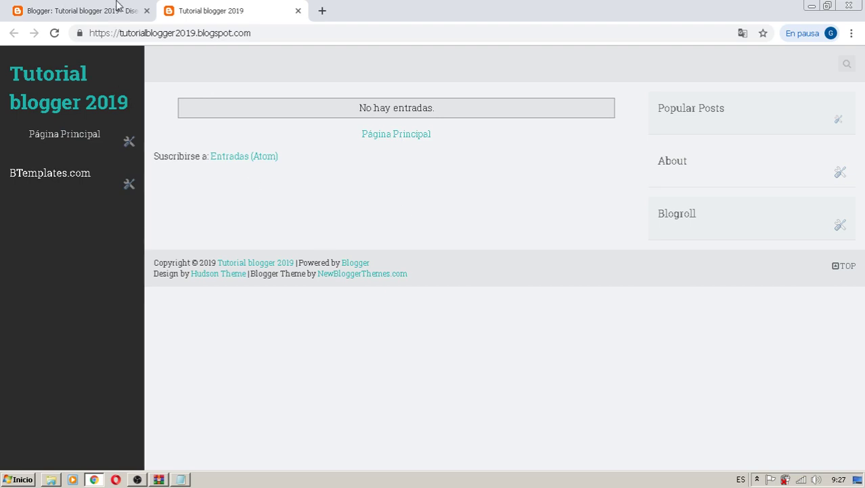
left_click(42, 13)
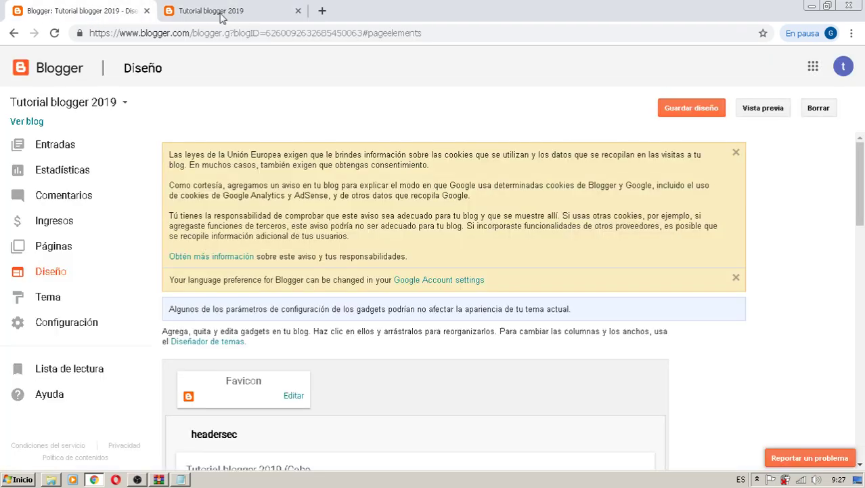
left_click_drag(864, 180, 839, 198)
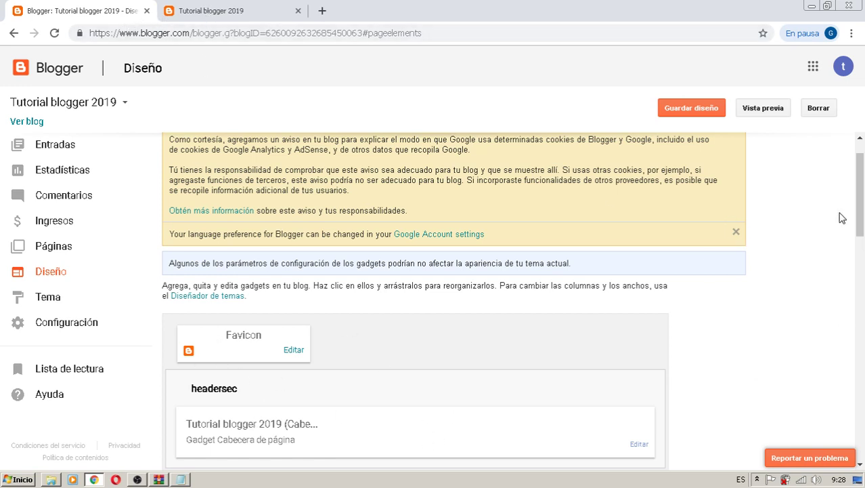
scroll(857, 206, "down", 2)
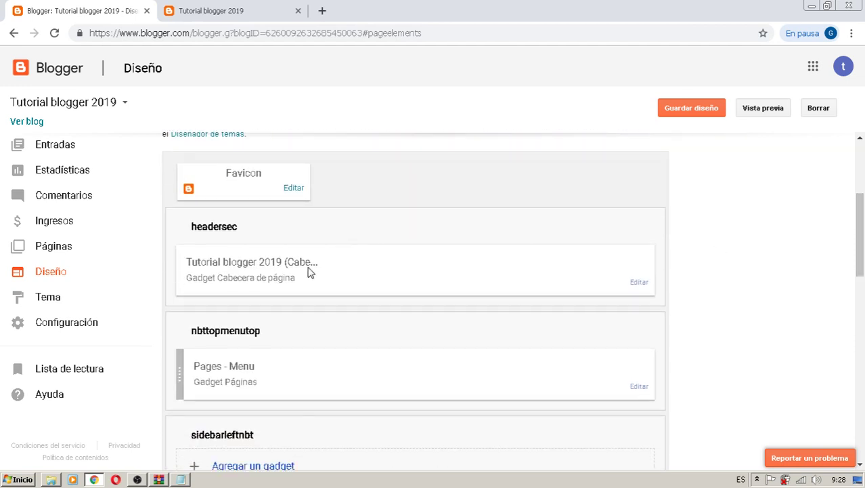
Step: Check the header on the live blog, examine the headersec gadget's title, description and image settings, and cancel without saving
left_click(196, 13)
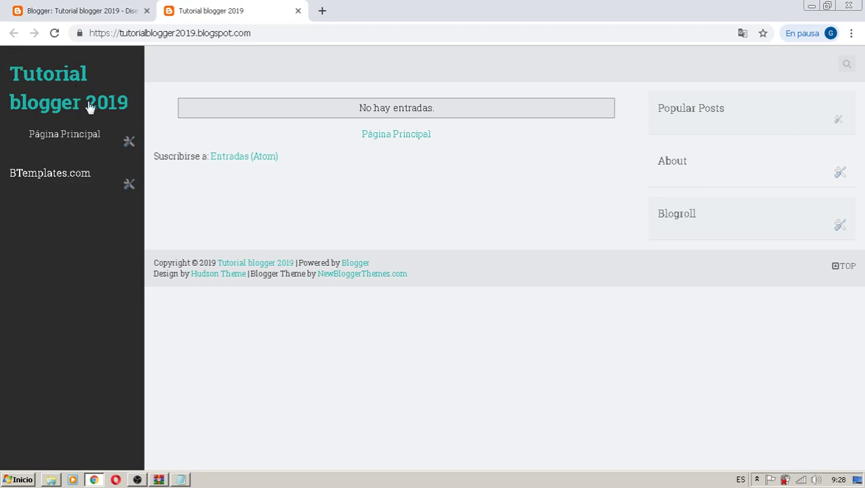
left_click(39, 12)
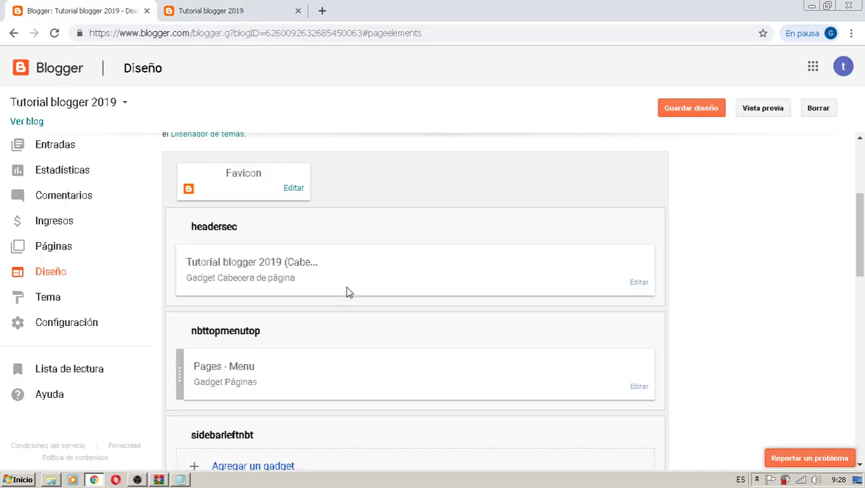
left_click(639, 283)
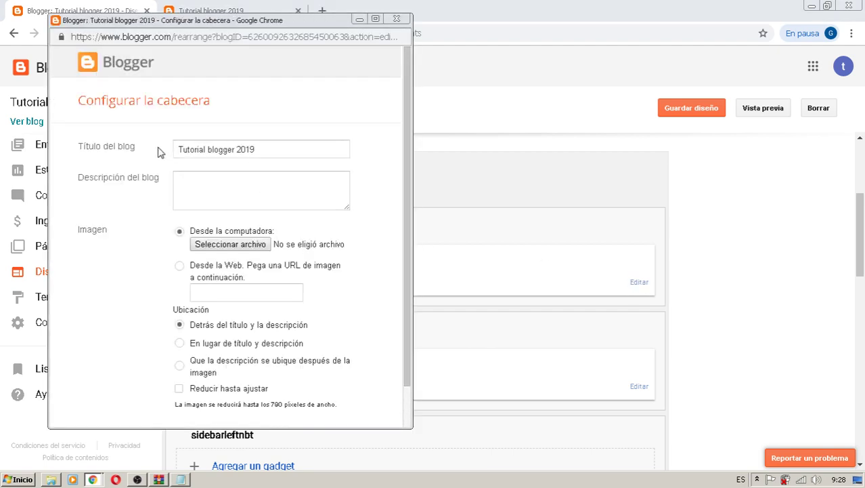
left_click(192, 179)
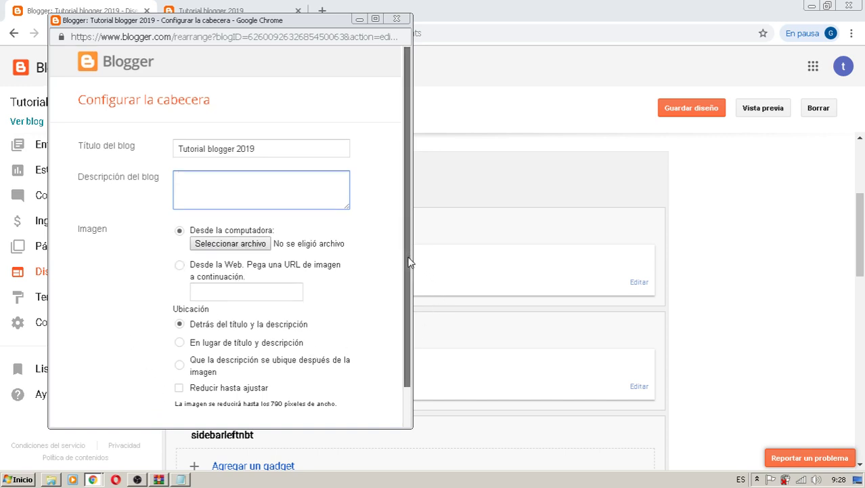
scroll(400, 223, "down", 1)
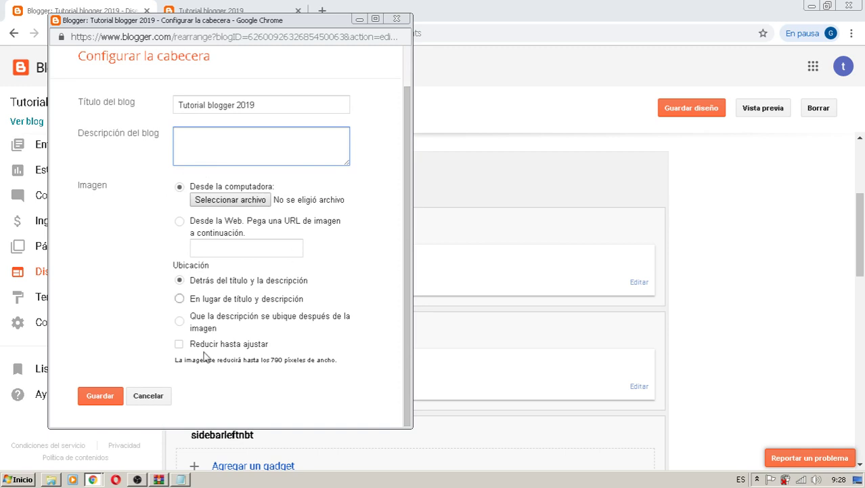
left_click(146, 398)
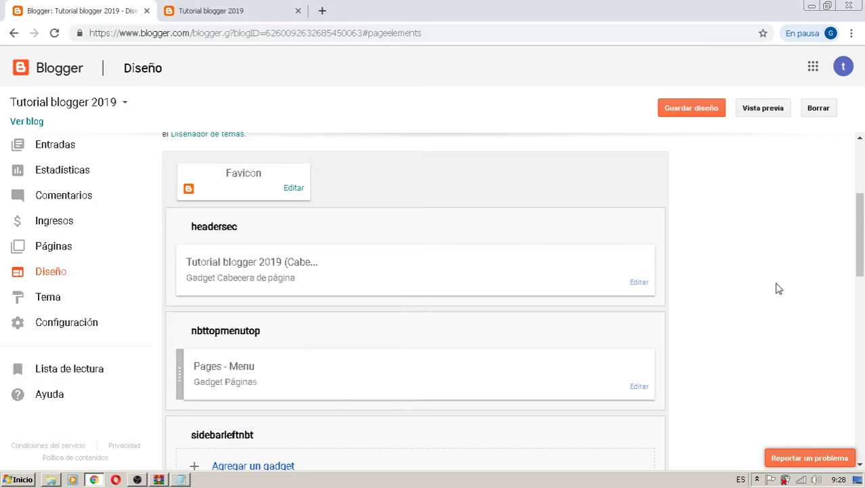
Step: Compare the nbttopmenutop section with the live blog's page menu and examine the Pages - Menu gadget's title, page list and order settings
scroll(857, 223, "down", 1)
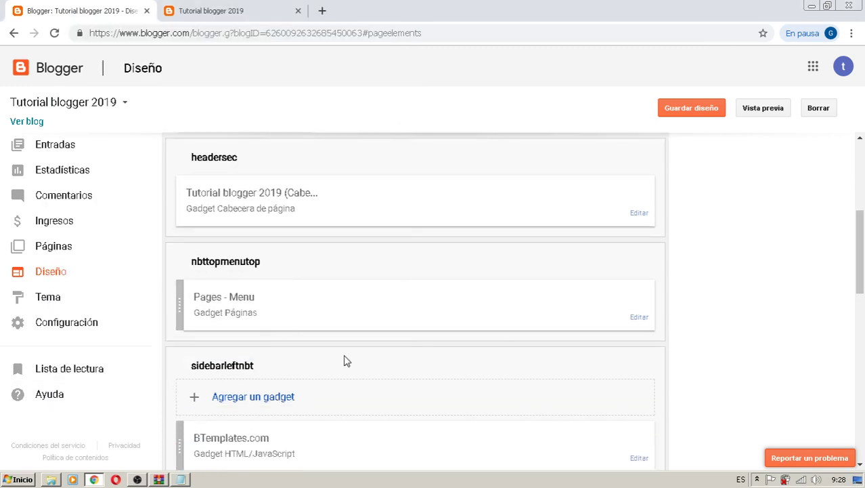
left_click(194, 8)
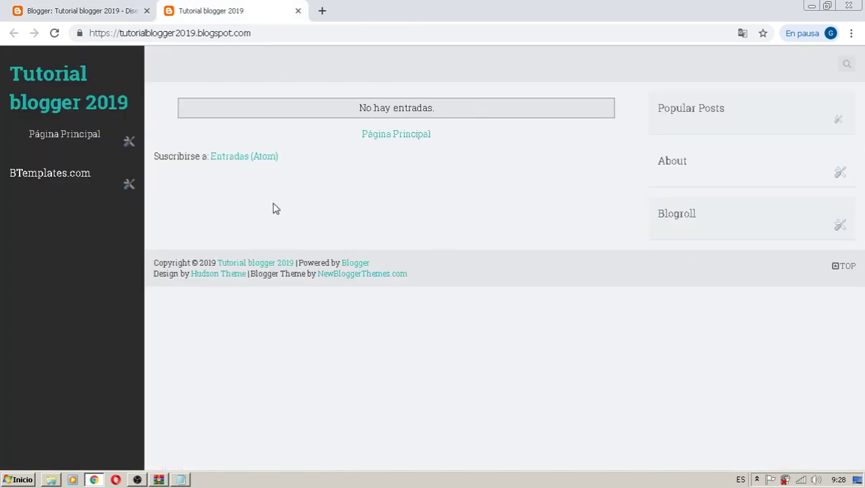
left_click(87, 9)
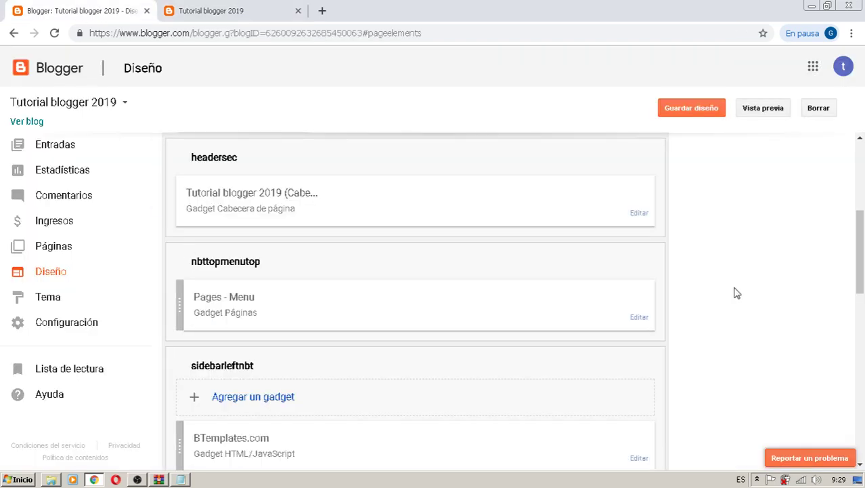
left_click(230, 11)
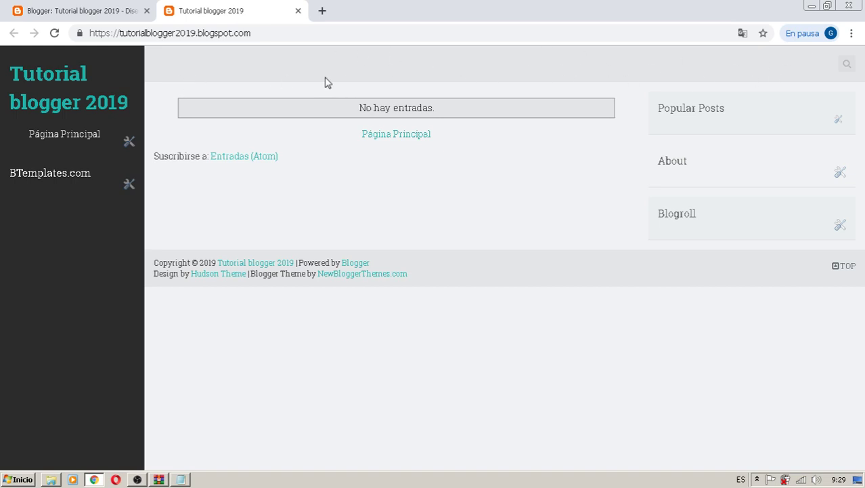
left_click(65, 15)
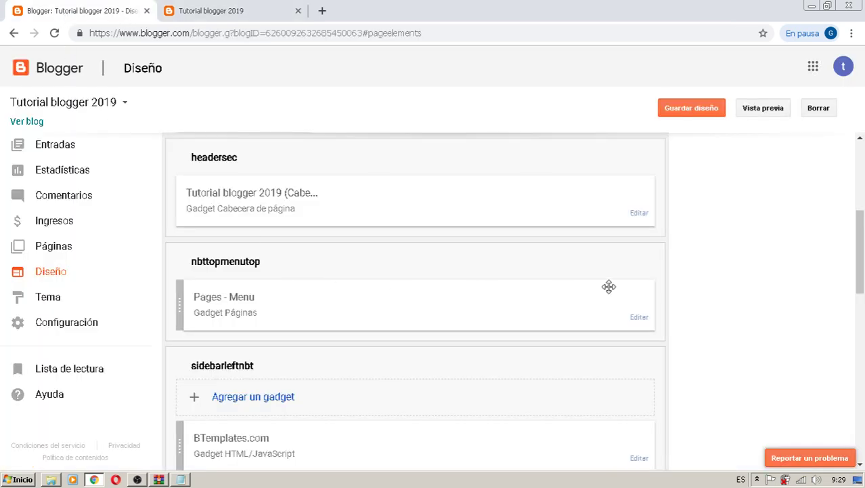
left_click(639, 318)
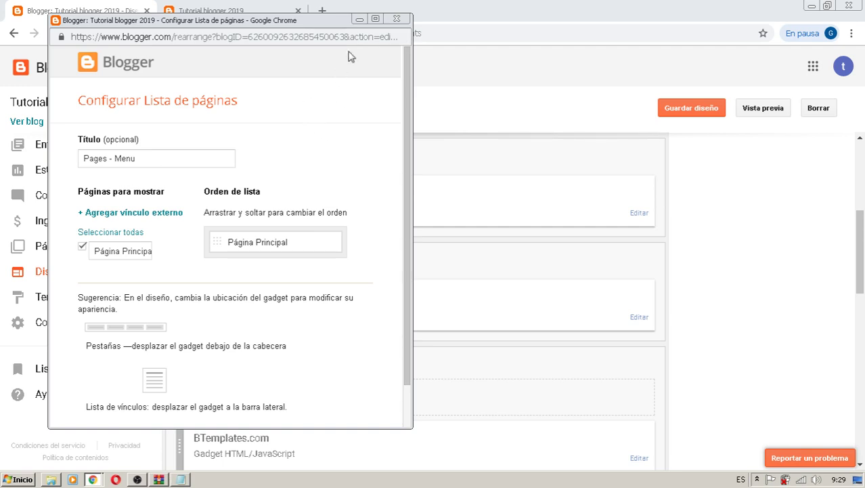
left_click(181, 12)
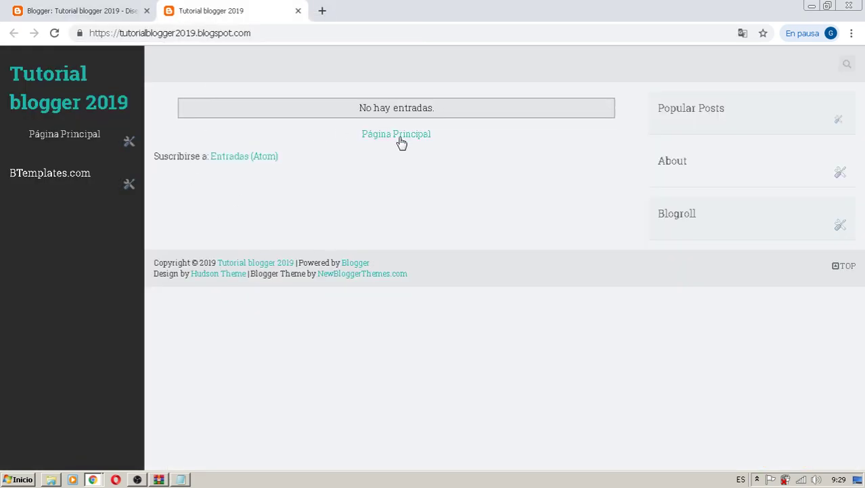
left_click(83, 136)
left_click(74, 8)
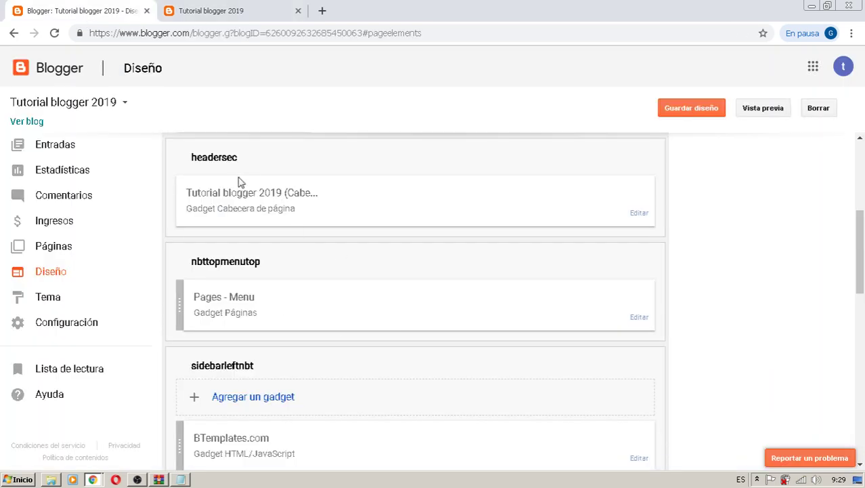
Step: Compare the sidebarleftnbt section's BTemplates.com and HTML/JavaScript gadgets with the sidebar of the live blog
left_click_drag(858, 296, 859, 316)
left_click(208, 11)
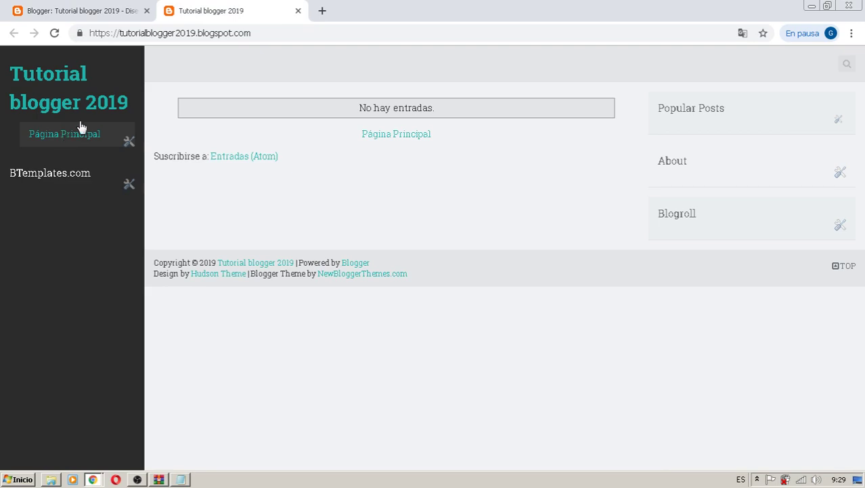
left_click(77, 10)
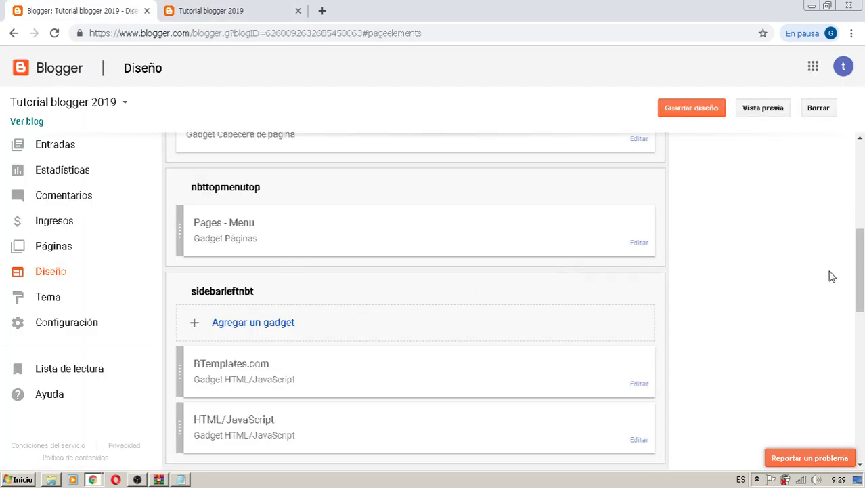
scroll(832, 276, "down", 3)
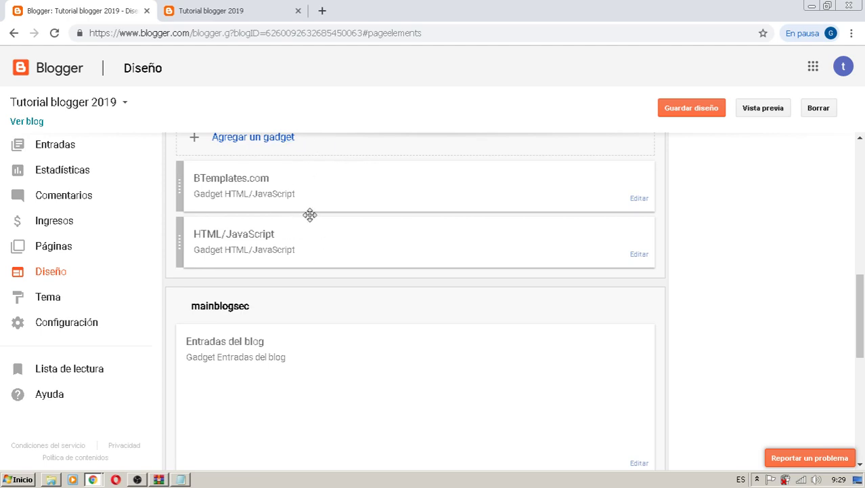
left_click(195, 8)
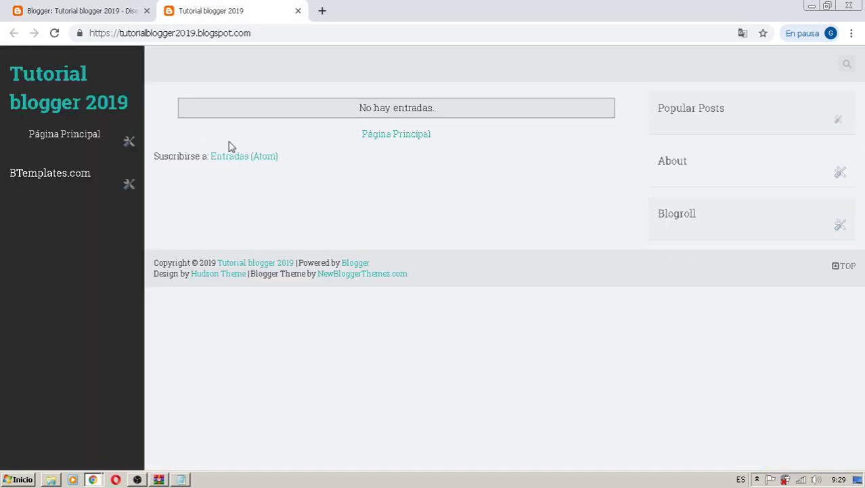
left_click(64, 14)
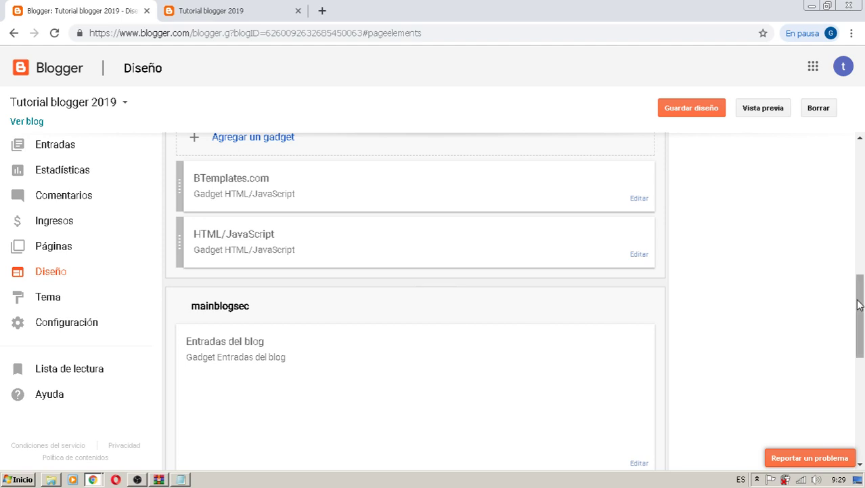
Step: Review the mainblogsec and sidebarrightnbt sections and match the Popular Posts, Categories, Blog Archive, About and Blogroll gadgets against the live blog
left_click_drag(859, 304, 859, 348)
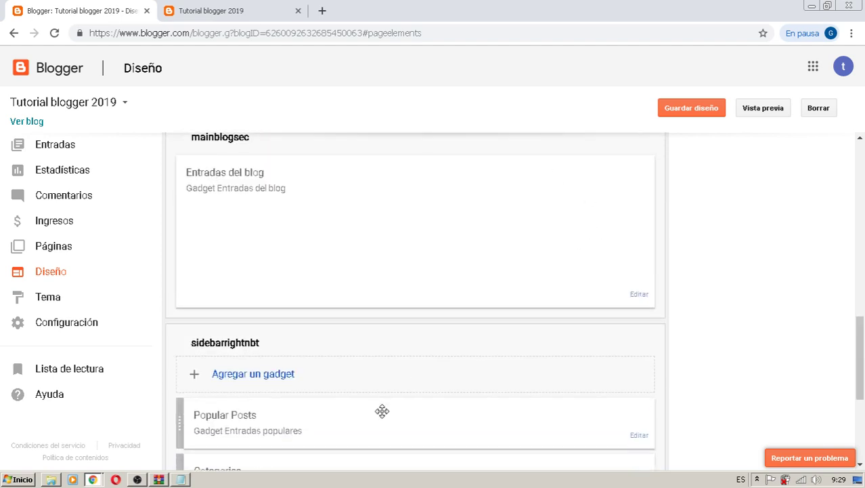
left_click_drag(858, 328, 861, 380)
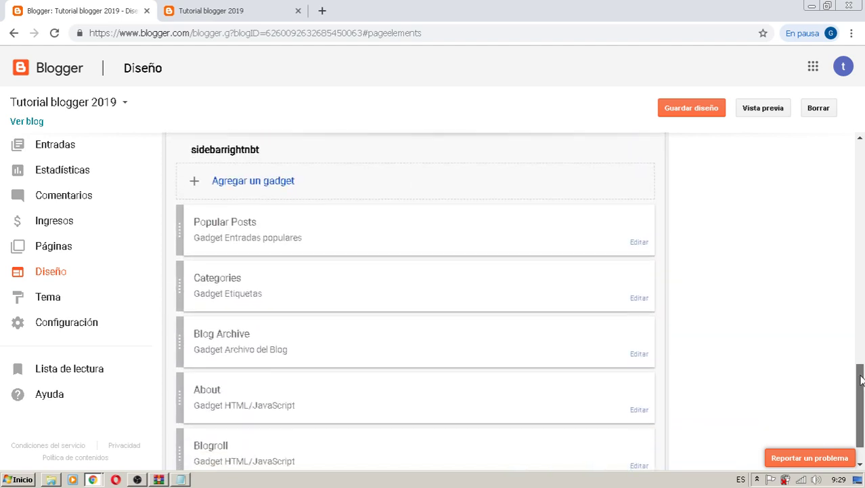
left_click(219, 10)
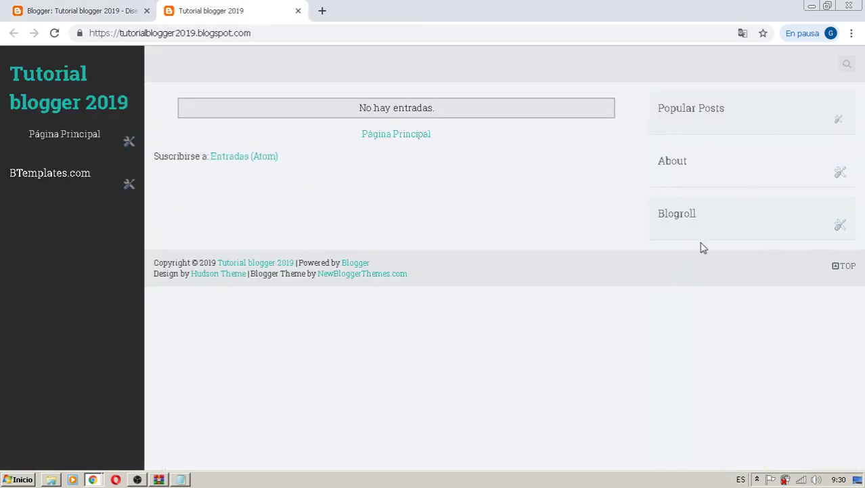
left_click(72, 10)
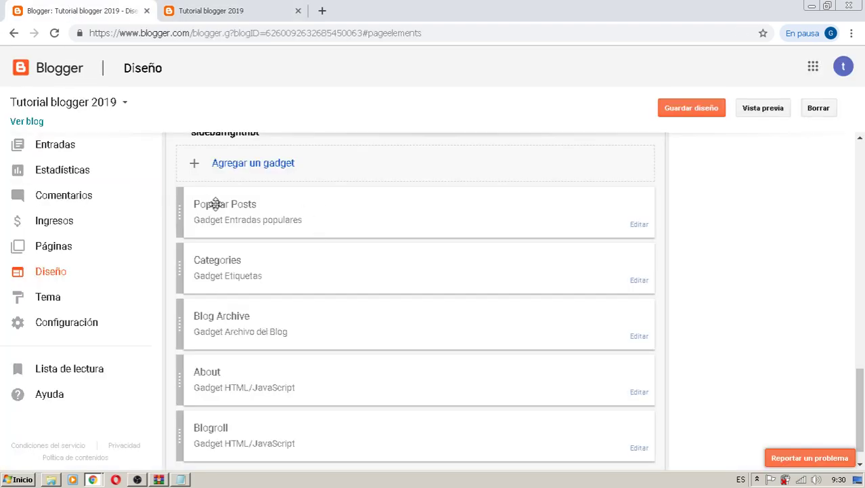
left_click(211, 12)
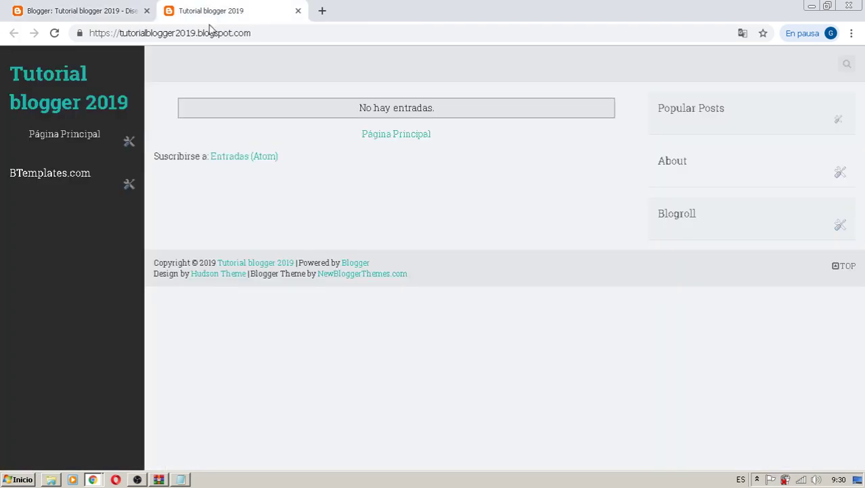
left_click(44, 8)
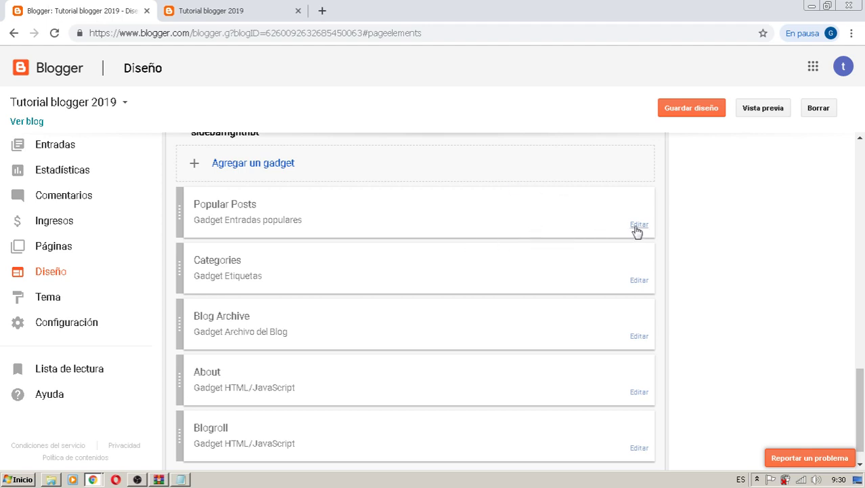
left_click(222, 14)
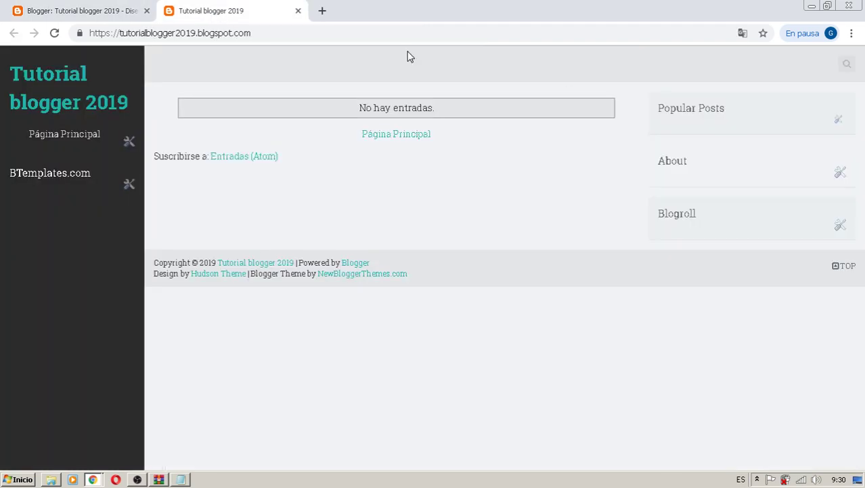
left_click(78, 8)
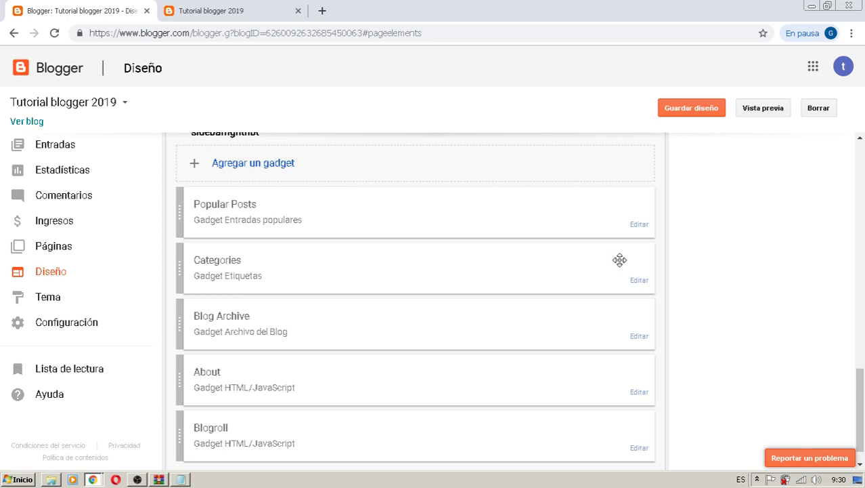
Step: Retitle the Popular Posts gadget "Mas leidas", set its most-viewed period to Última semana, save it, and check the live blog
left_click(639, 225)
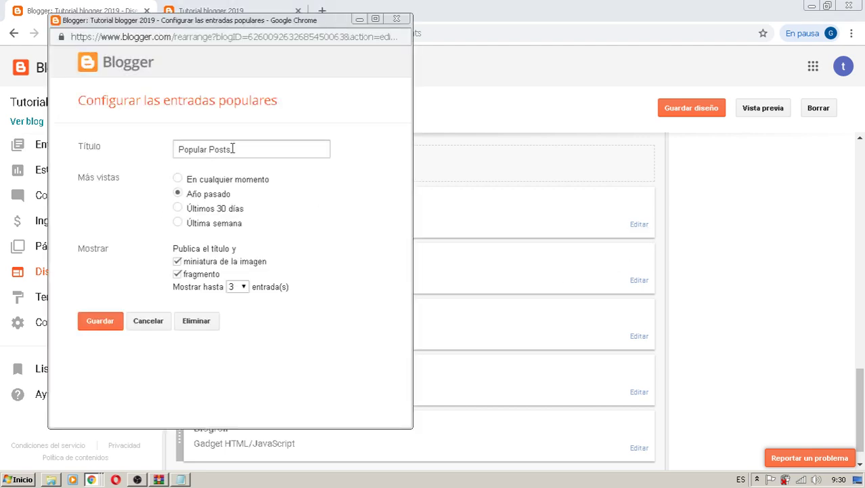
triple_click(232, 148)
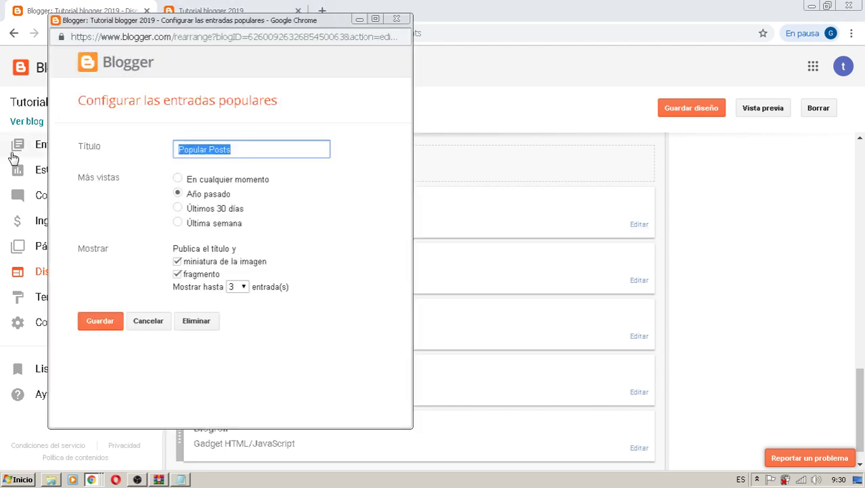
type("Mas leidas")
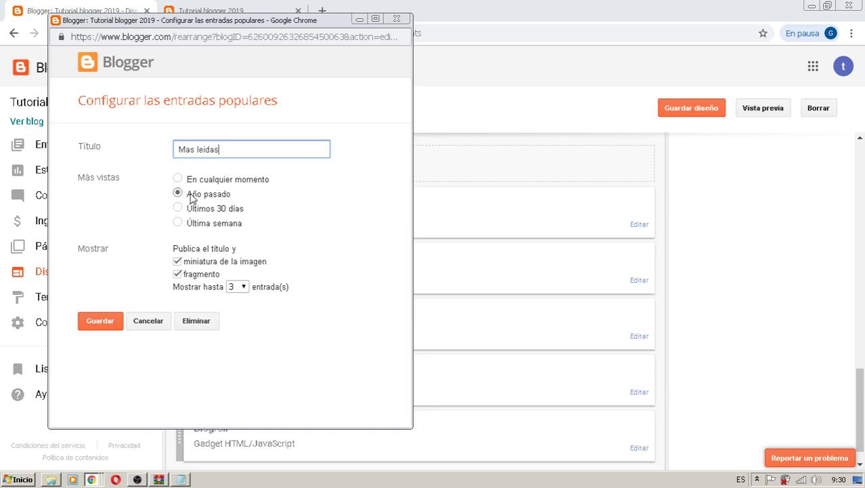
left_click(178, 208)
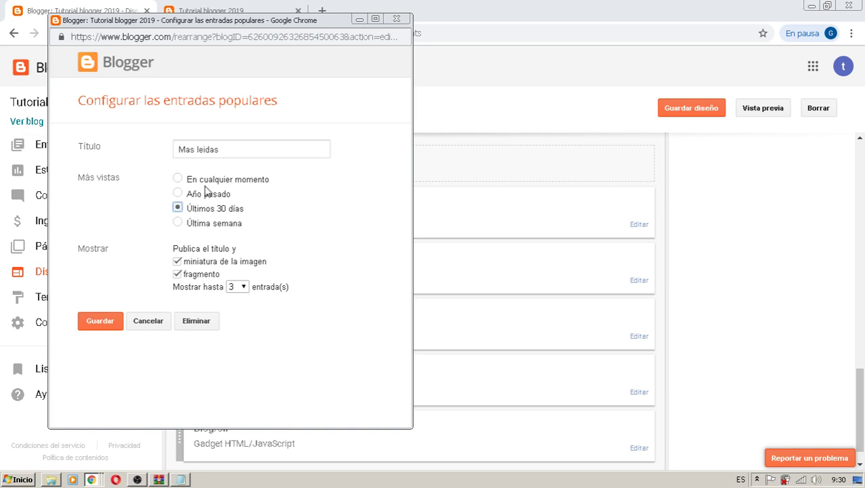
left_click(179, 224)
left_click(94, 330)
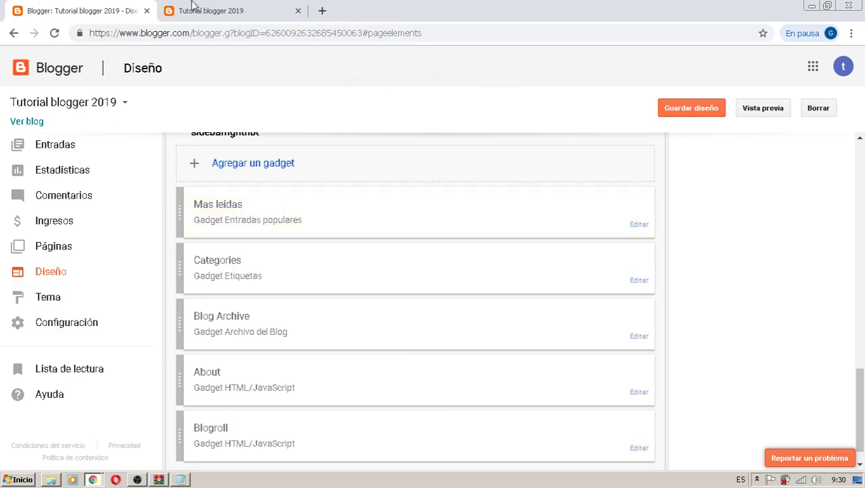
left_click(210, 10)
left_click(114, 8)
Step: Rename the Categories labels gadget to "Categorias" and save it
left_click(639, 281)
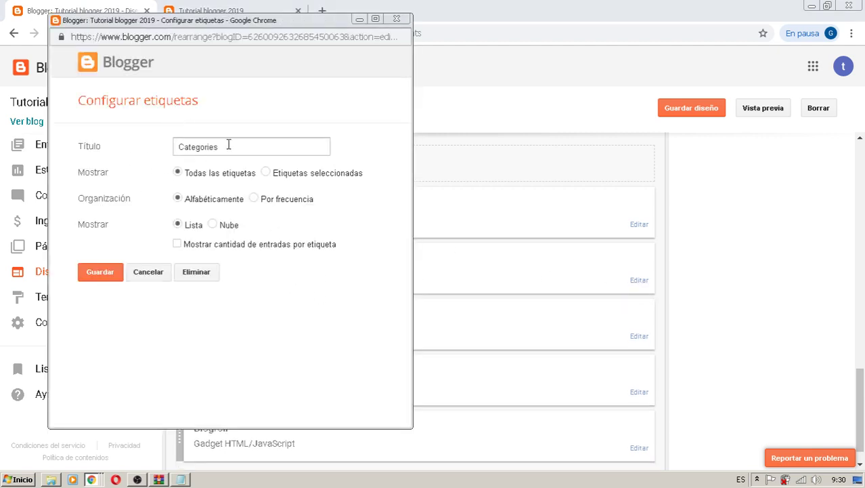
left_click_drag(207, 147, 213, 145)
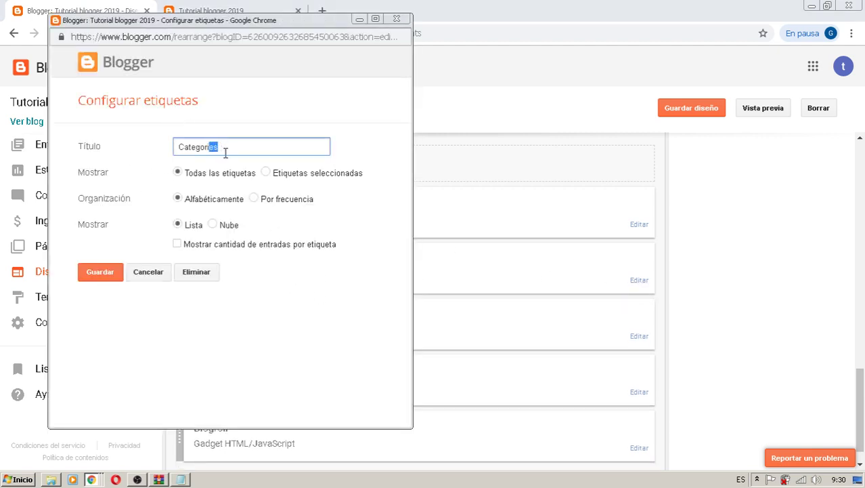
type("as")
left_click(100, 274)
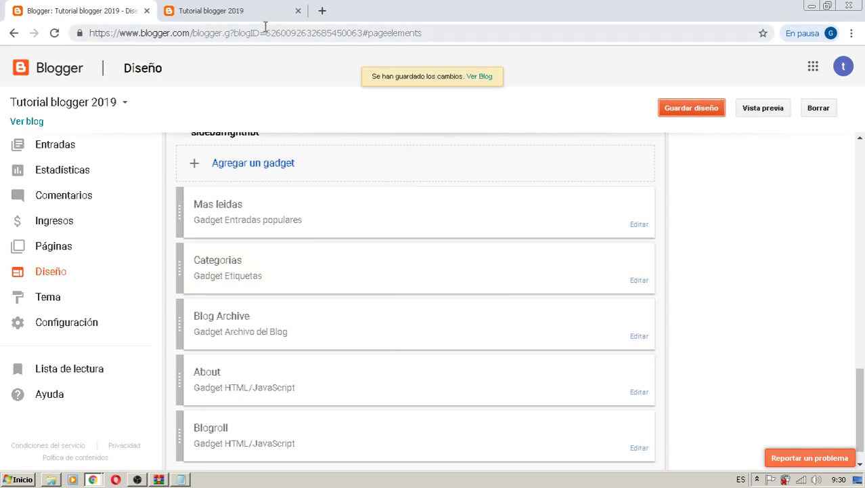
Step: Reload the live blog to check the updated sidebar gadget titles and dismiss the translation offer
left_click(234, 12)
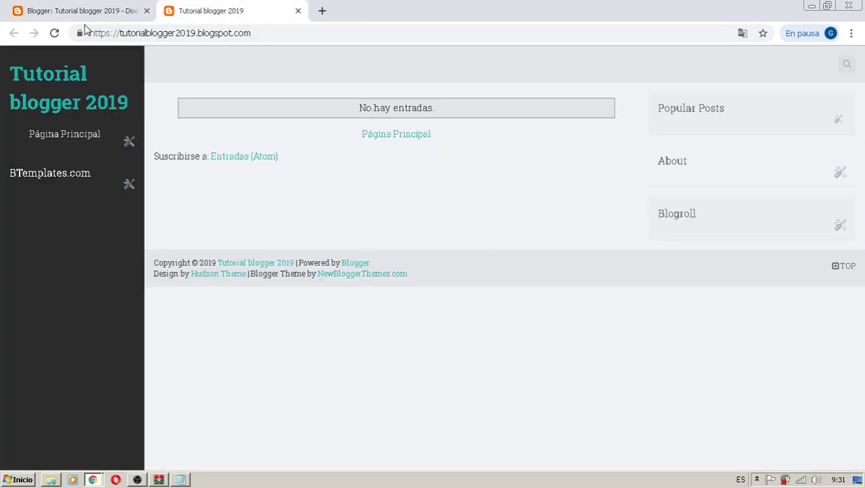
left_click(55, 33)
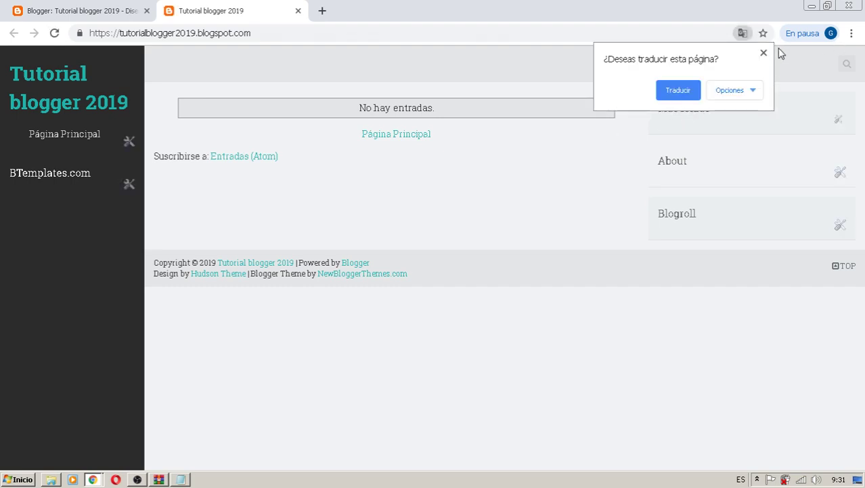
left_click(760, 56)
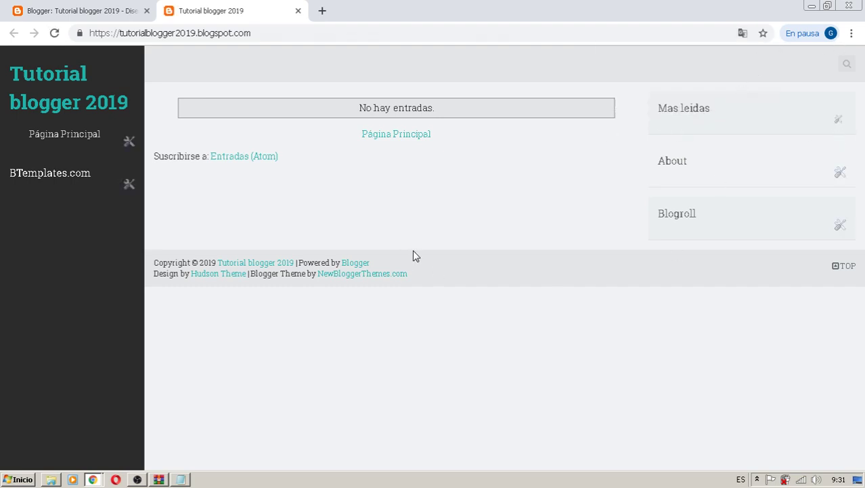
Step: Retitle the Blog Archive gadget "Archivo" in the blog layout and save it
left_click(96, 11)
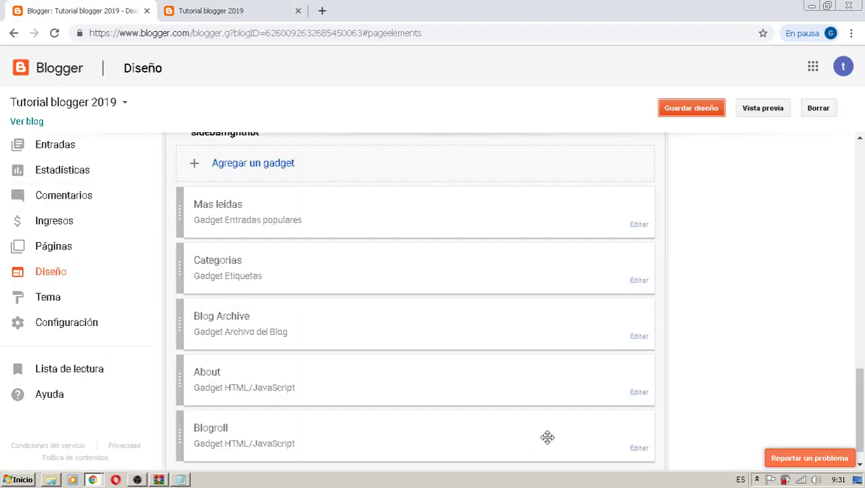
left_click(638, 336)
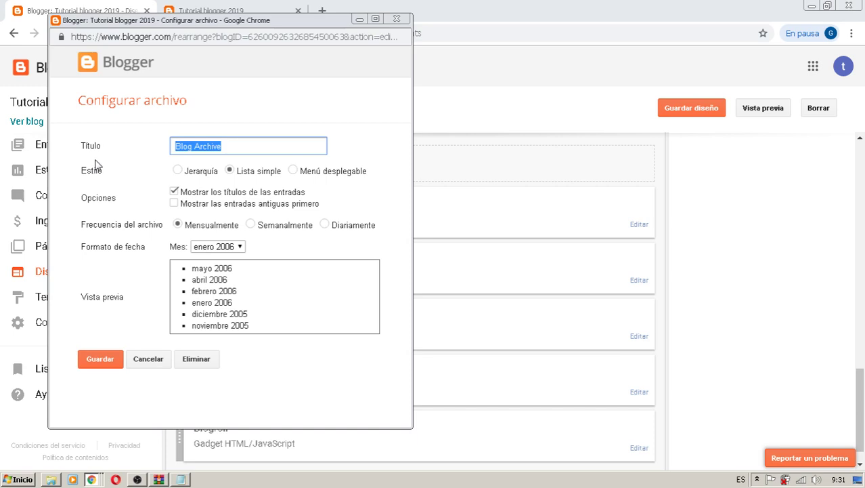
type("Ar")
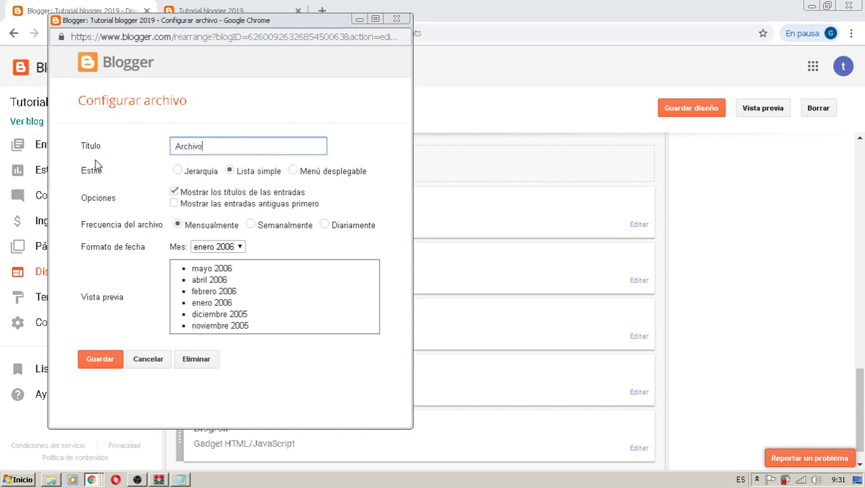
left_click(94, 360)
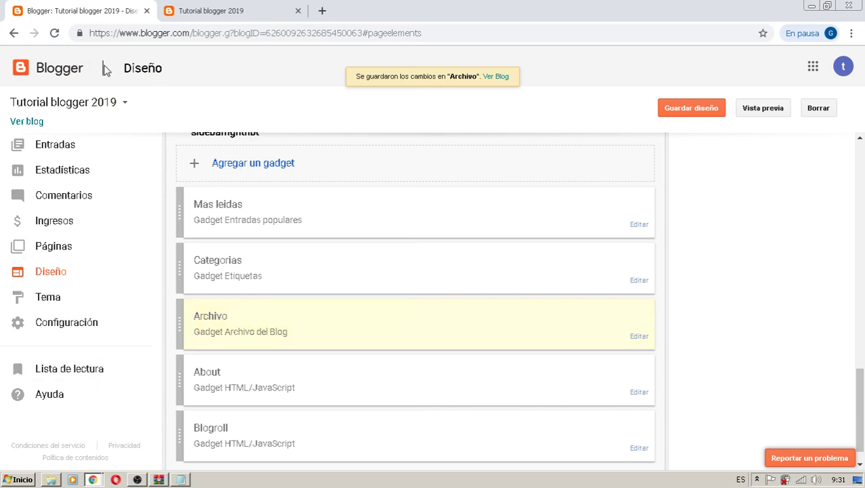
Step: Retitle the About gadget "Sobre mi", set its content to "Estoy haciendo un tutorial de blogger 2019", save it, and check the reloaded live blog
left_click(639, 393)
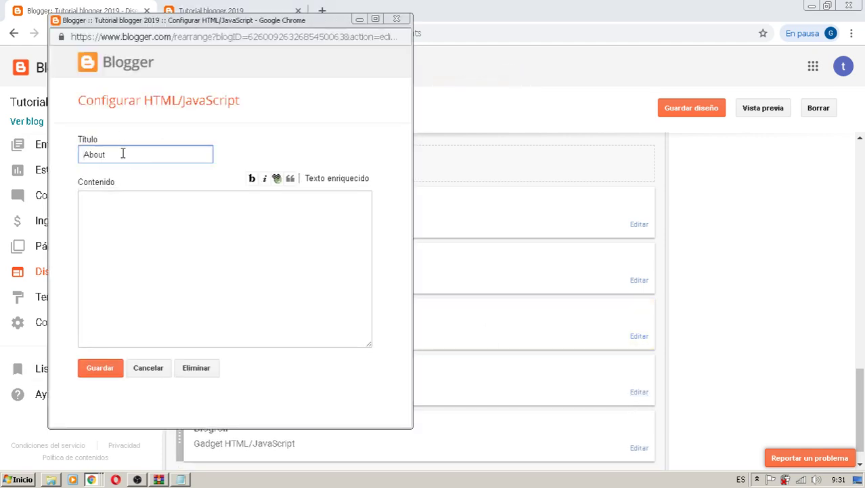
left_click_drag(122, 153, 3, 157)
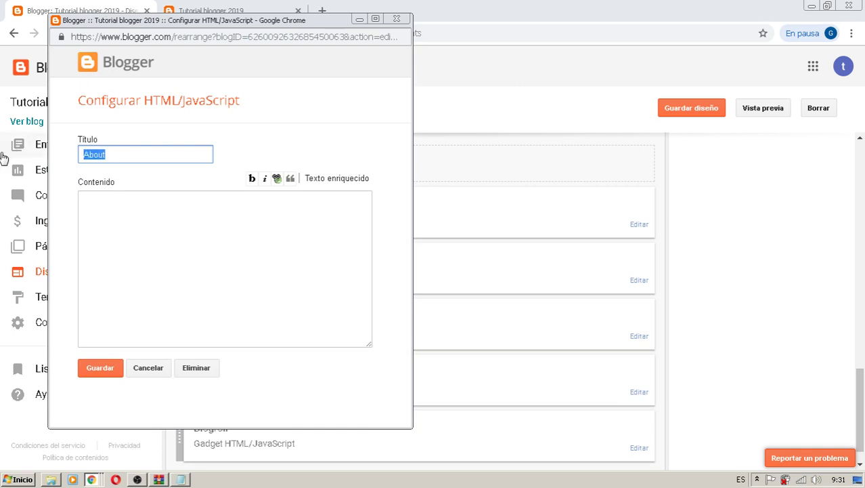
type("Sobre mi")
left_click(174, 220)
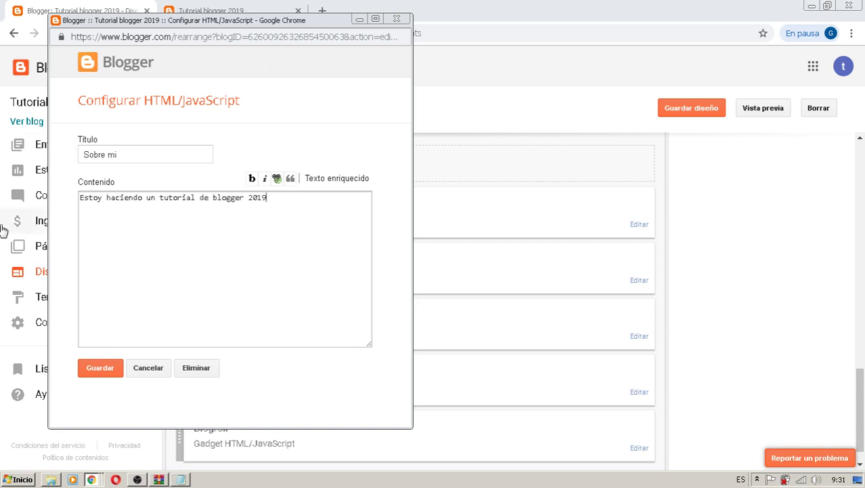
left_click(101, 371)
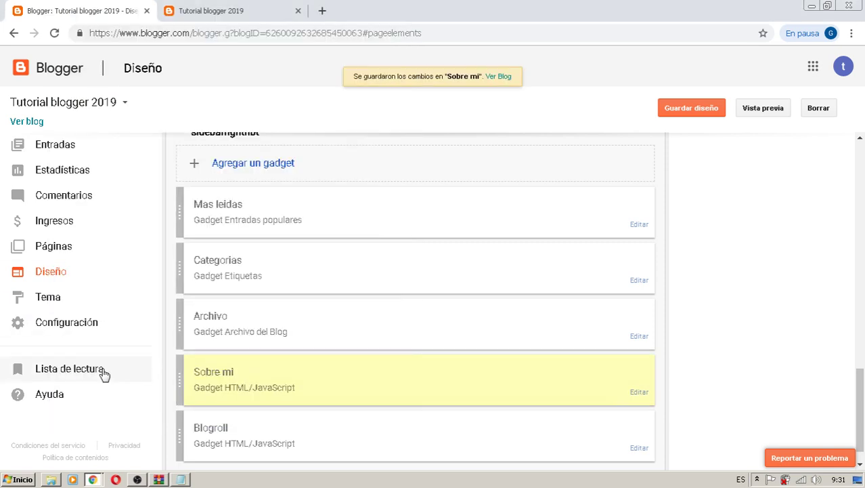
left_click(203, 14)
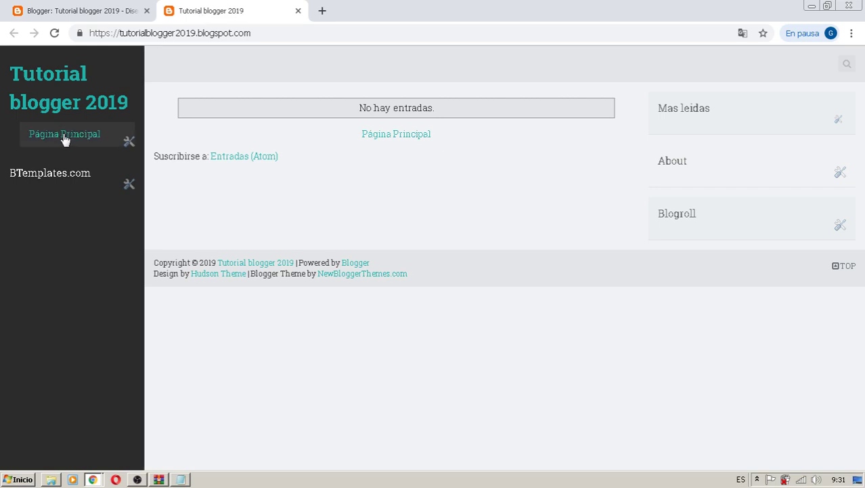
left_click(55, 35)
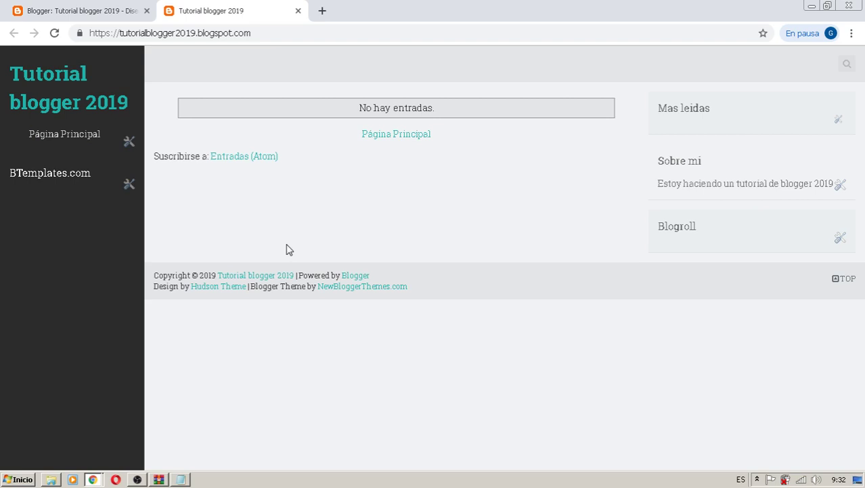
Step: Delete the Blogroll gadget from the sidebarrightnbt section of the layout
left_click(43, 13)
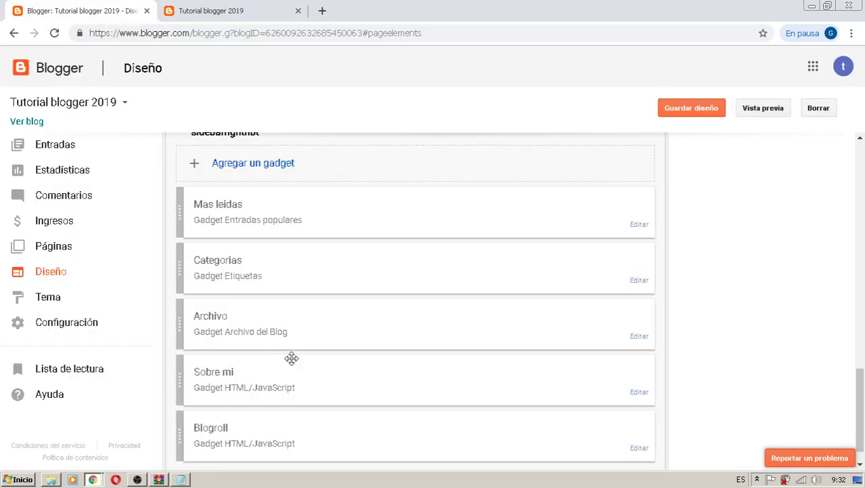
left_click(642, 449)
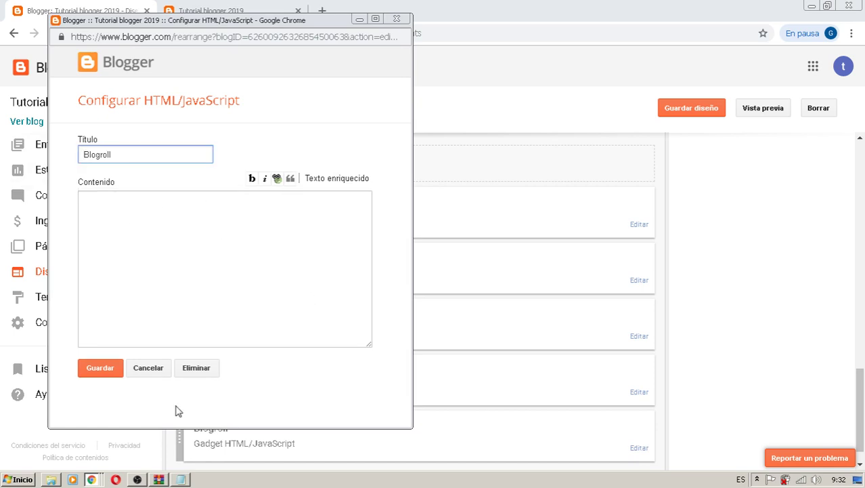
left_click(201, 372)
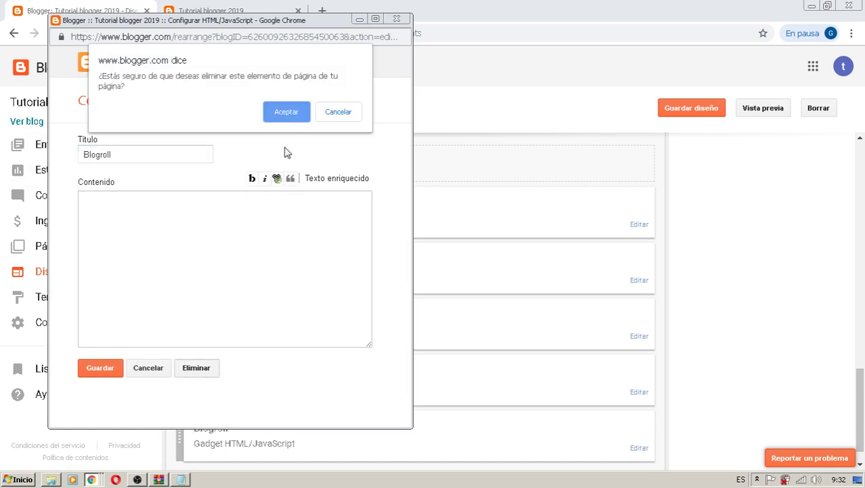
left_click(286, 111)
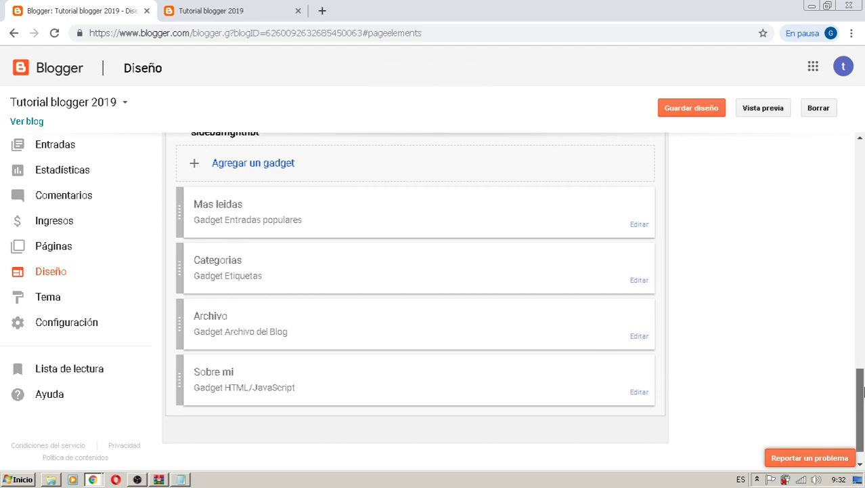
Step: Review the full list of gadgets that can be added to the sidebarrightnbt section, from AdSense to Denunciar abuso, without adding any
scroll(862, 391, "up", 1)
left_click(225, 205)
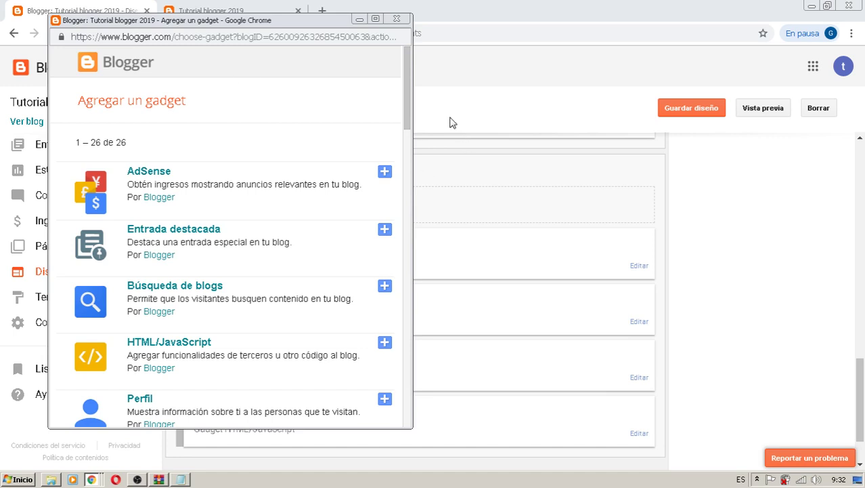
left_click_drag(405, 64, 409, 89)
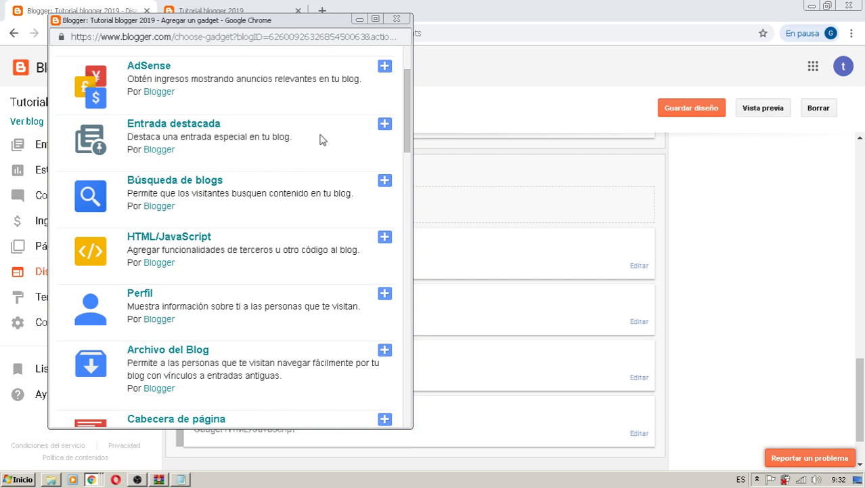
left_click_drag(408, 86, 434, 122)
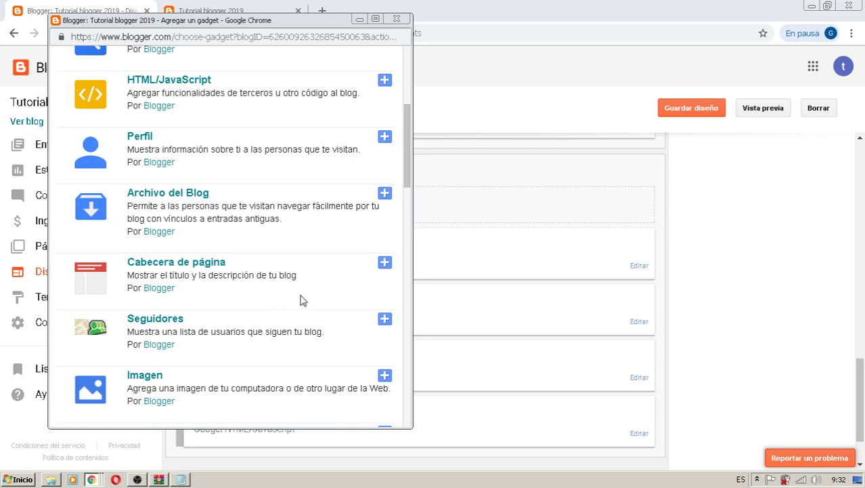
left_click_drag(405, 140, 429, 211)
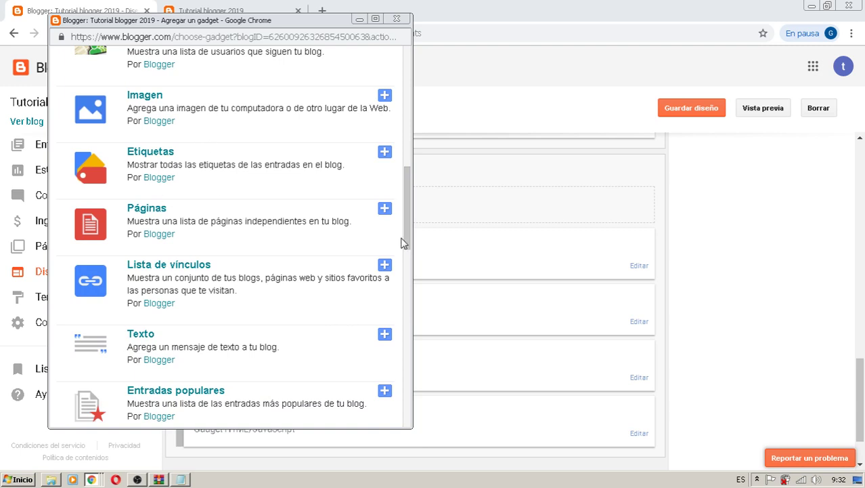
scroll(406, 237, "down", 3)
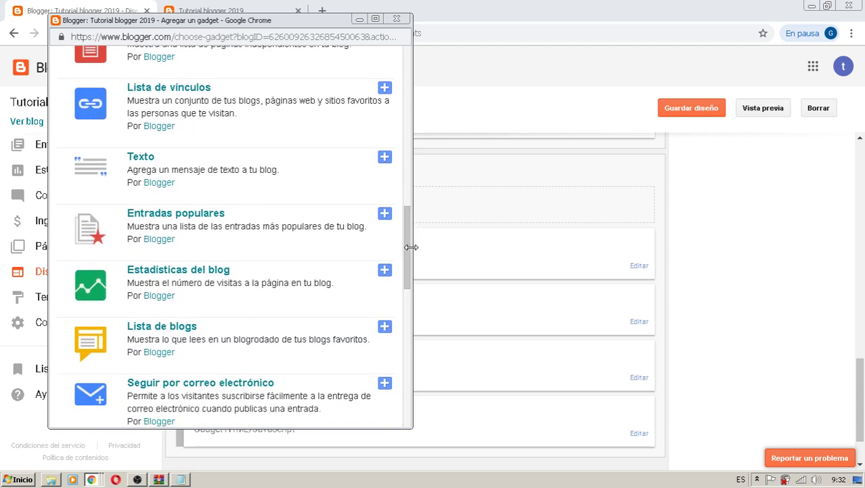
left_click_drag(407, 231, 418, 262)
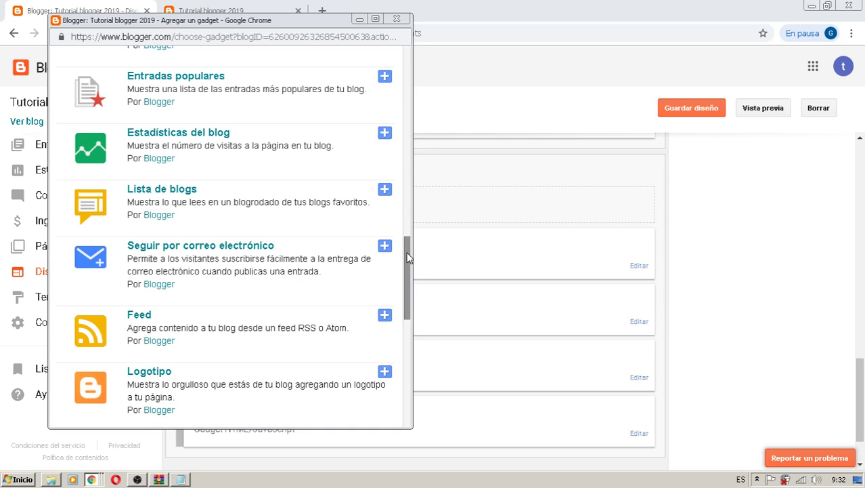
left_click_drag(408, 247, 403, 285)
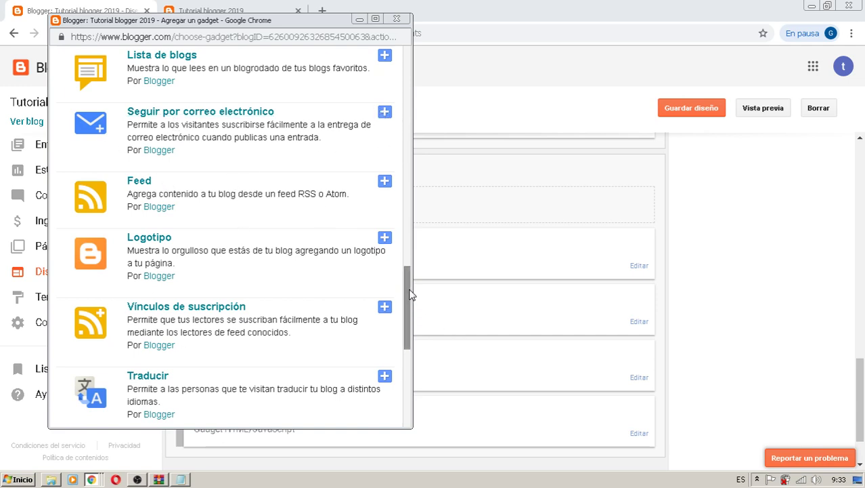
left_click_drag(409, 290, 418, 307)
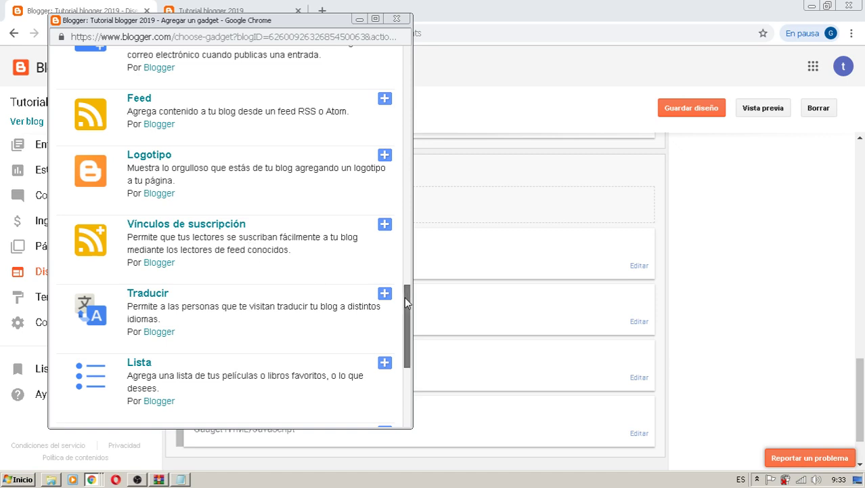
left_click_drag(404, 296, 415, 335)
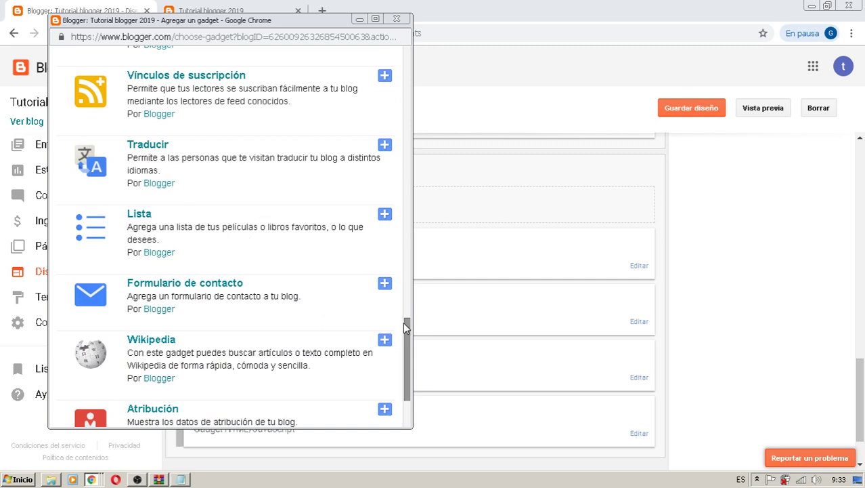
left_click_drag(405, 323, 404, 357)
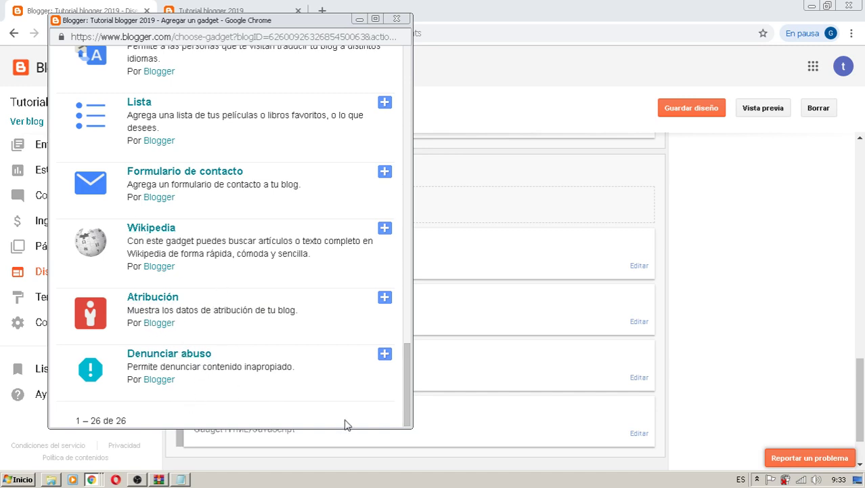
left_click_drag(408, 408, 523, 94)
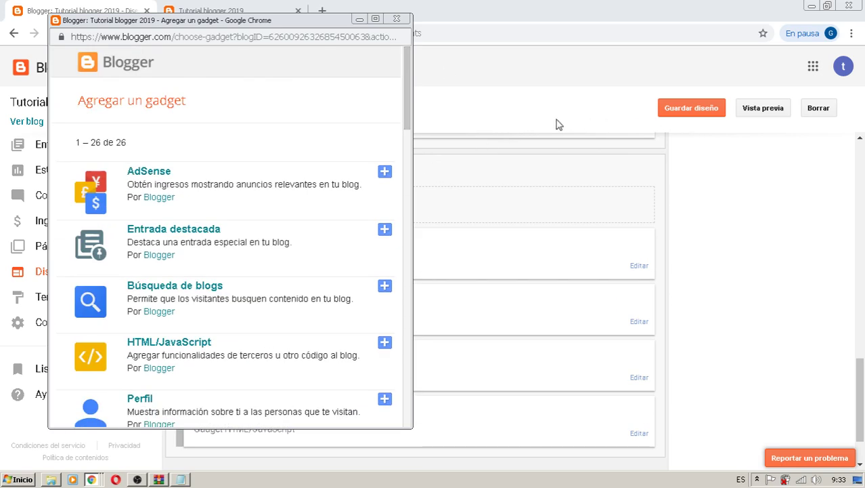
left_click(396, 18)
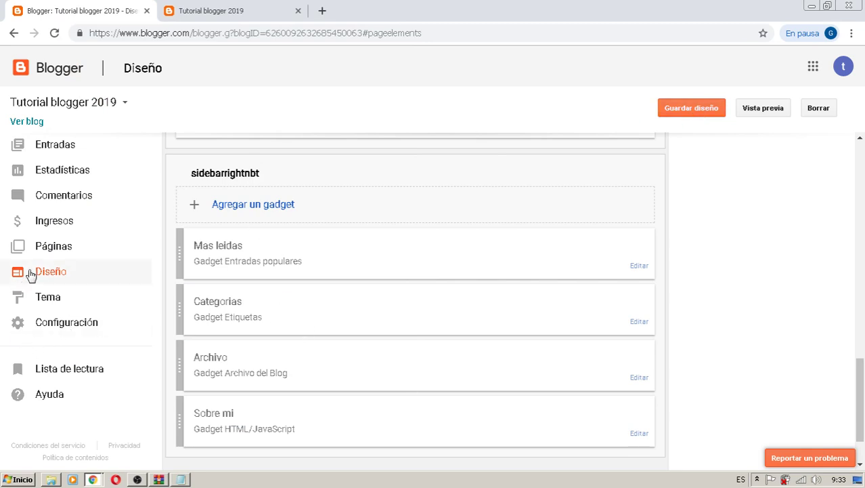
Step: Create a new blog post titled "Esta es la primer entrada"
left_click(59, 148)
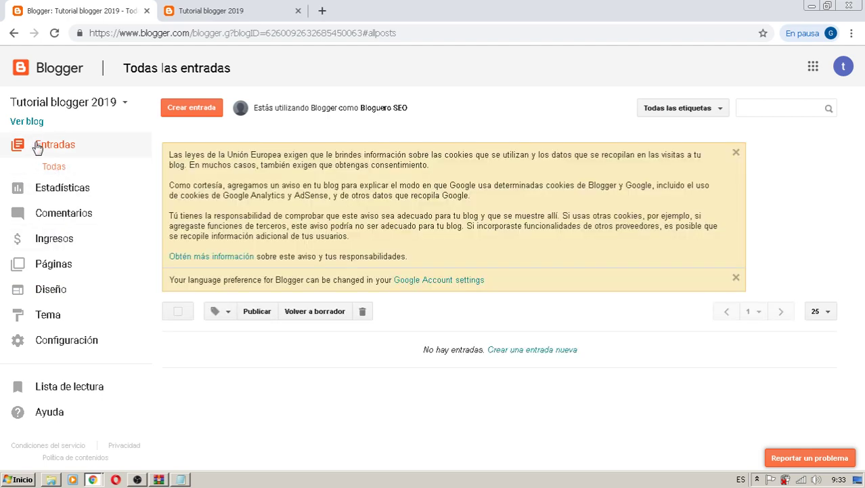
left_click(192, 110)
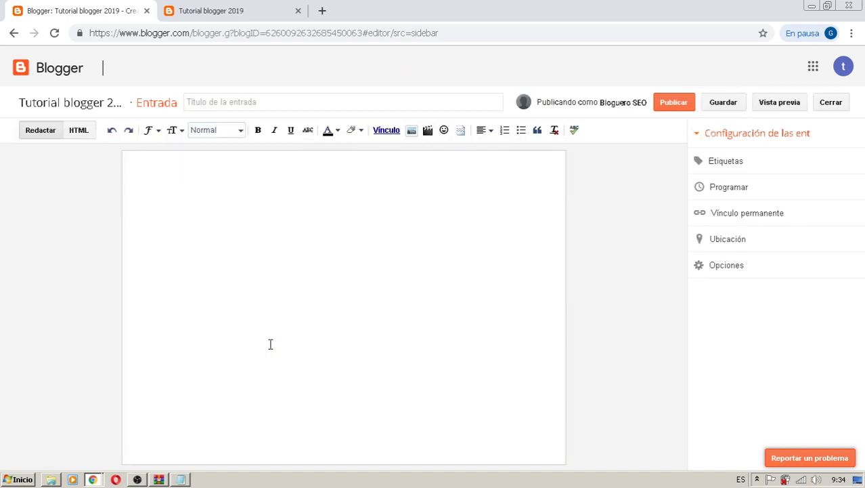
left_click(273, 101)
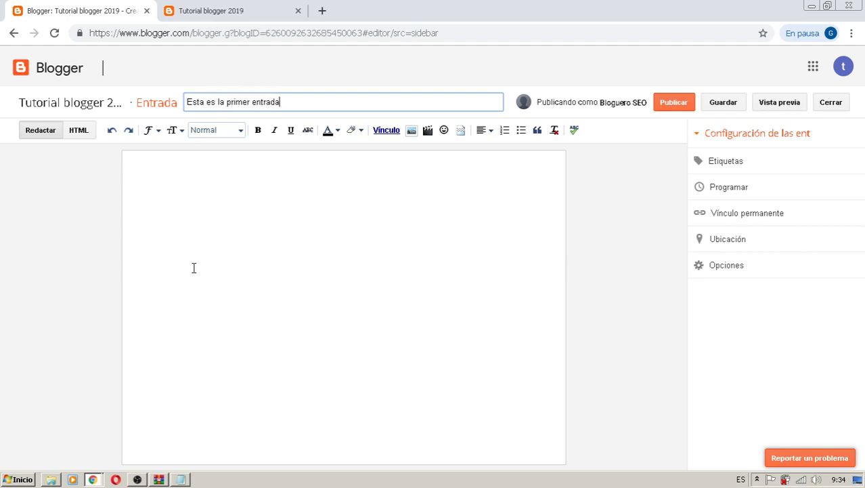
Step: Upload the bmw logo image from the Descargas folder and insert it into the body of the post
left_click(331, 229)
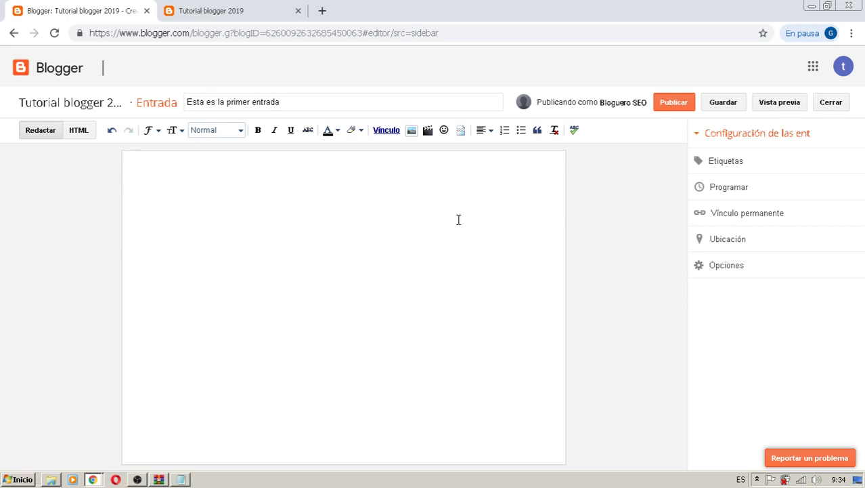
left_click(411, 130)
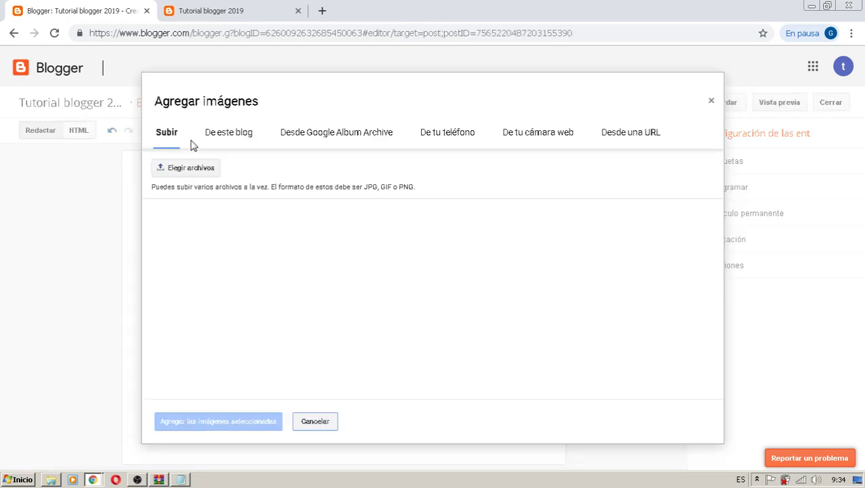
left_click(712, 100)
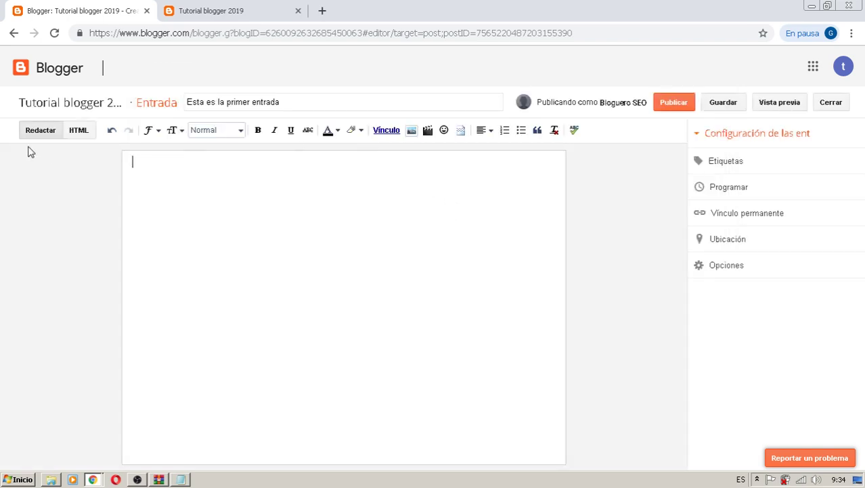
left_click(412, 132)
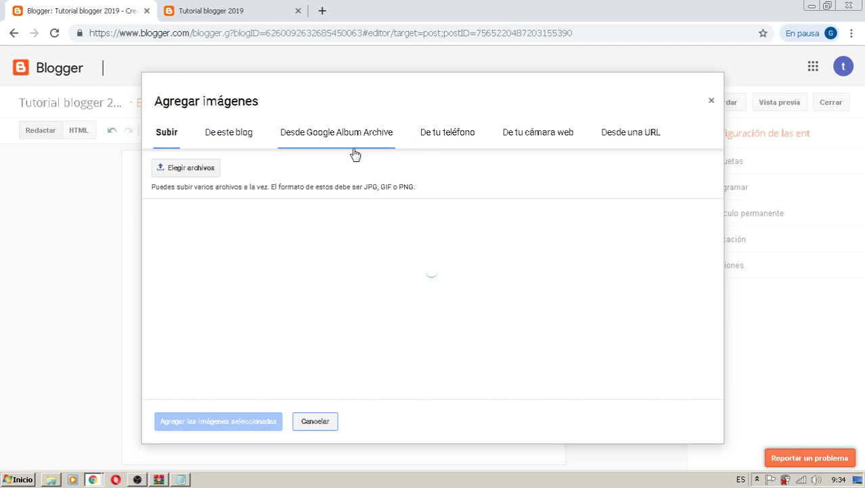
left_click(181, 170)
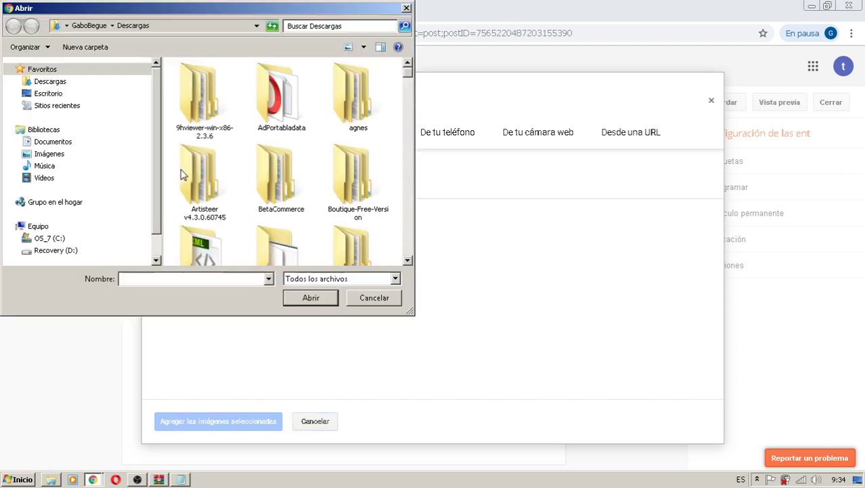
left_click_drag(408, 76, 420, 112)
scroll(412, 103, "down", 1)
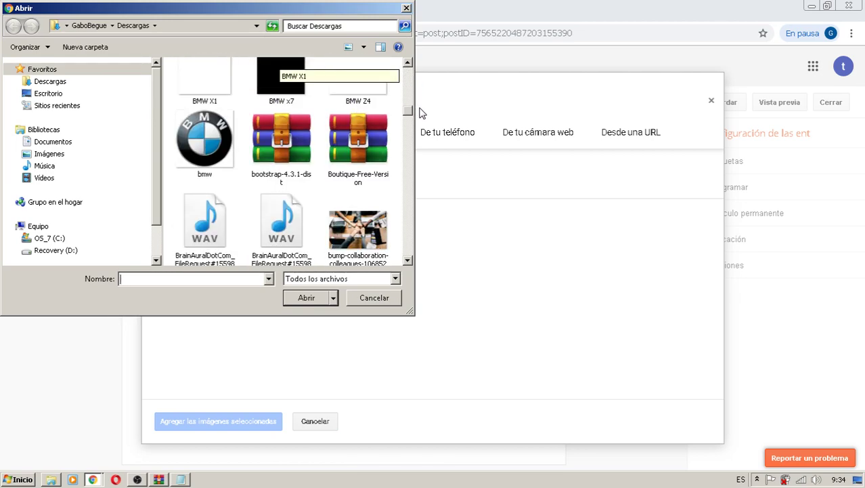
left_click(193, 146)
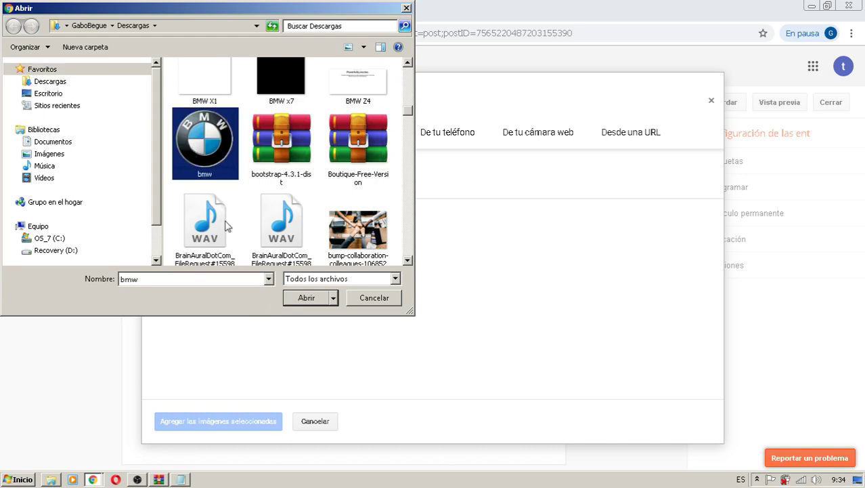
left_click(299, 301)
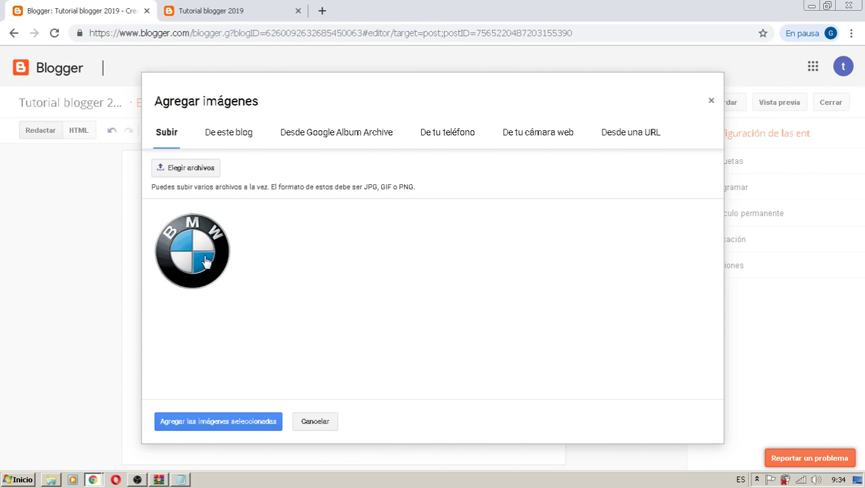
left_click(205, 261)
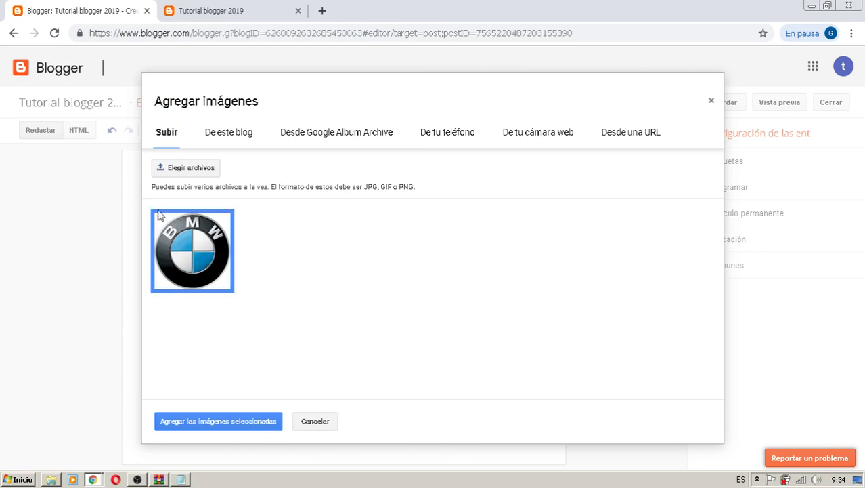
left_click(194, 420)
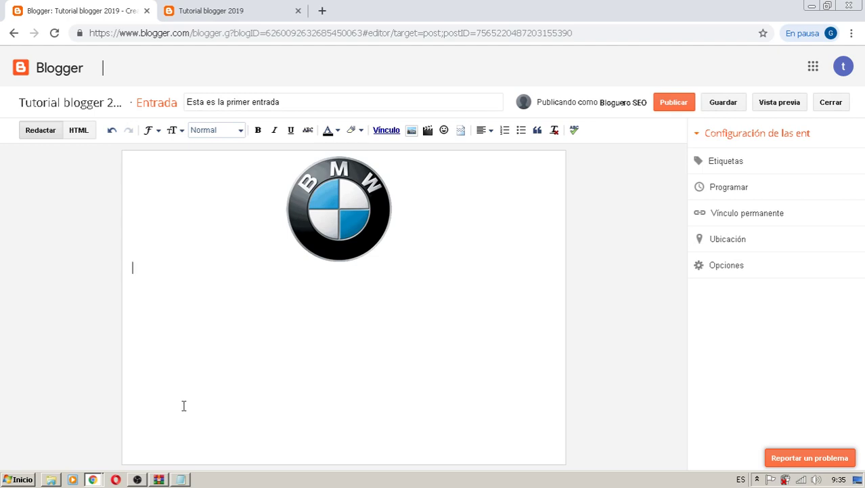
Step: Write "Que buena marca de coches" below the image and assign the label "coches" to the post
type("Que buena marca de coches")
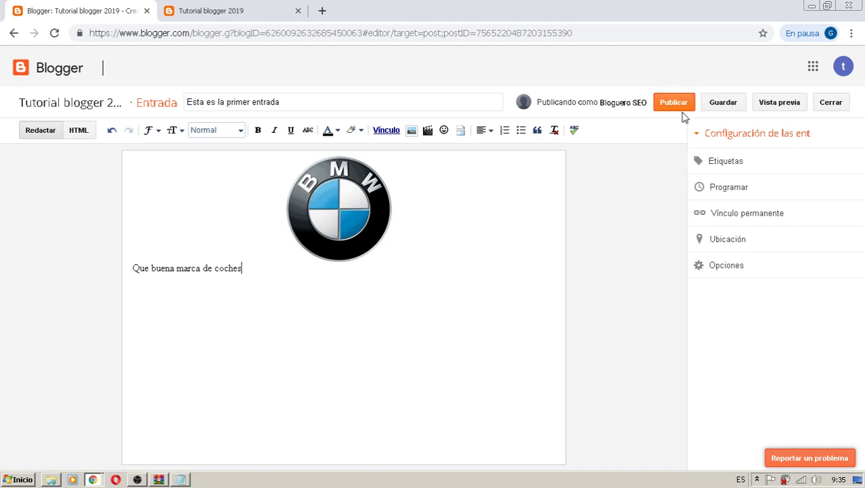
left_click(725, 162)
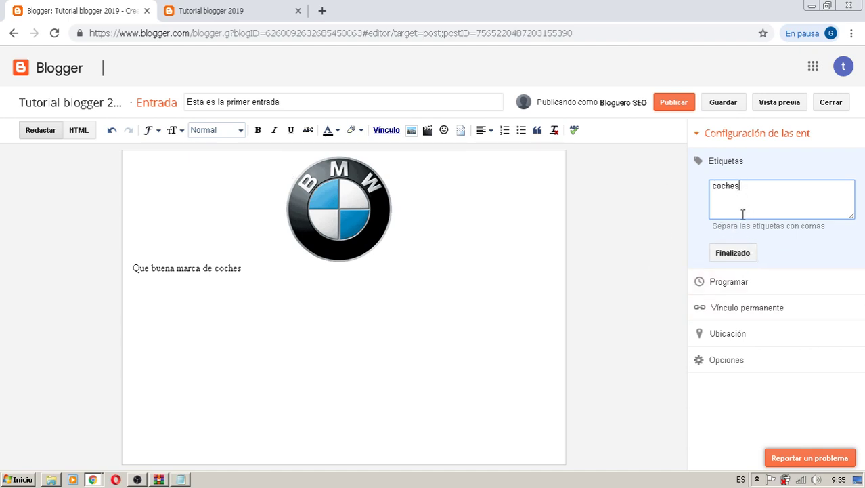
left_click(722, 261)
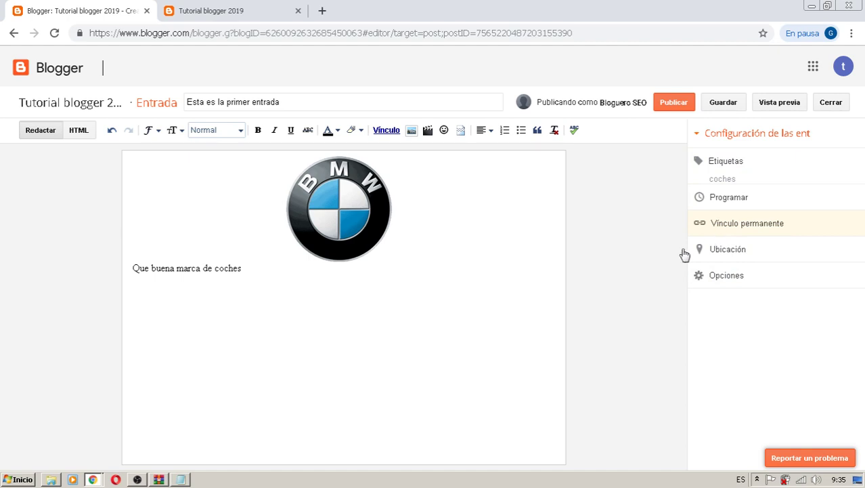
Step: Give the post a custom permalink ending in "primer-entrada" and publish it
left_click(739, 232)
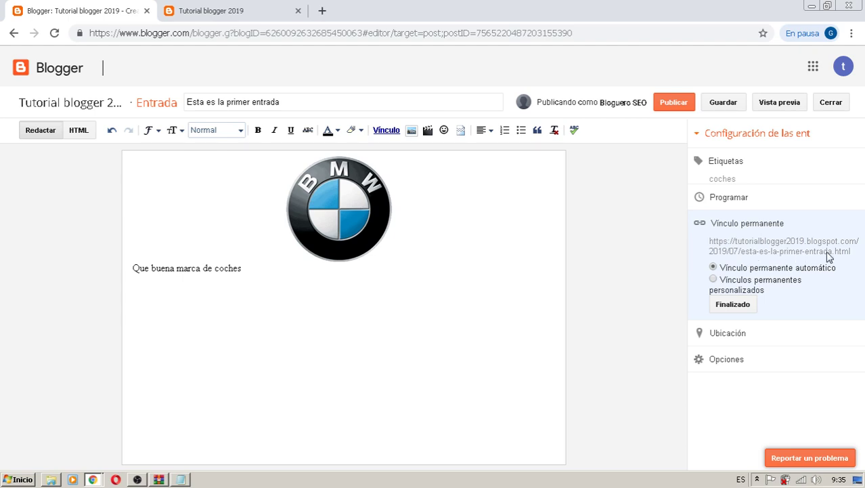
left_click(714, 280)
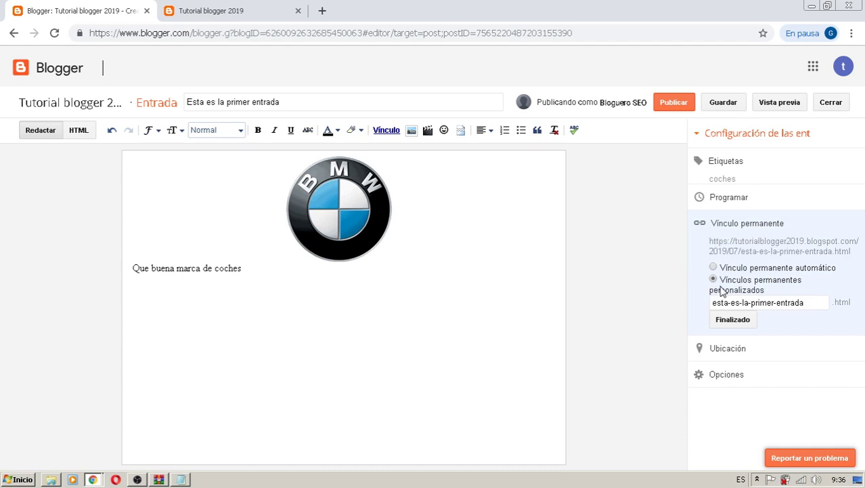
left_click_drag(749, 303, 679, 339)
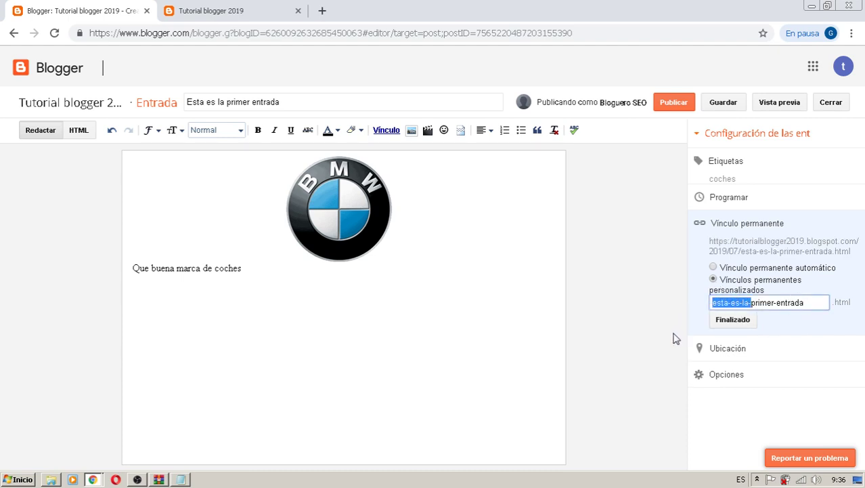
key("BackSpace")
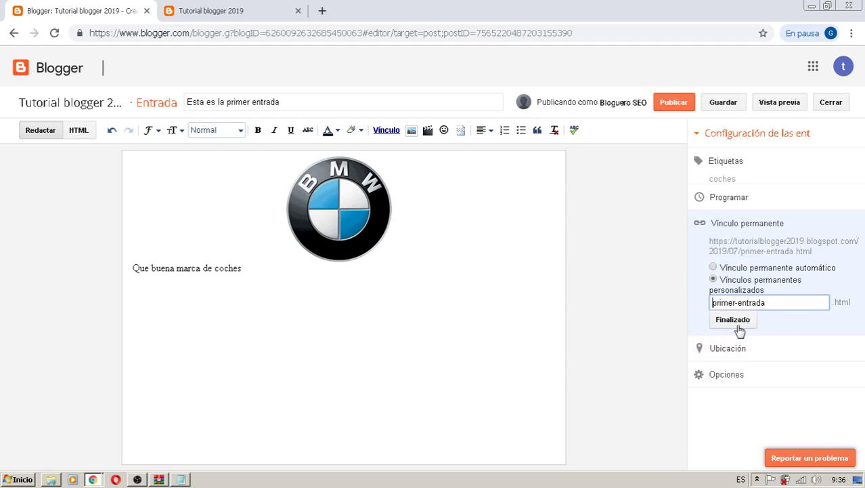
left_click(738, 325)
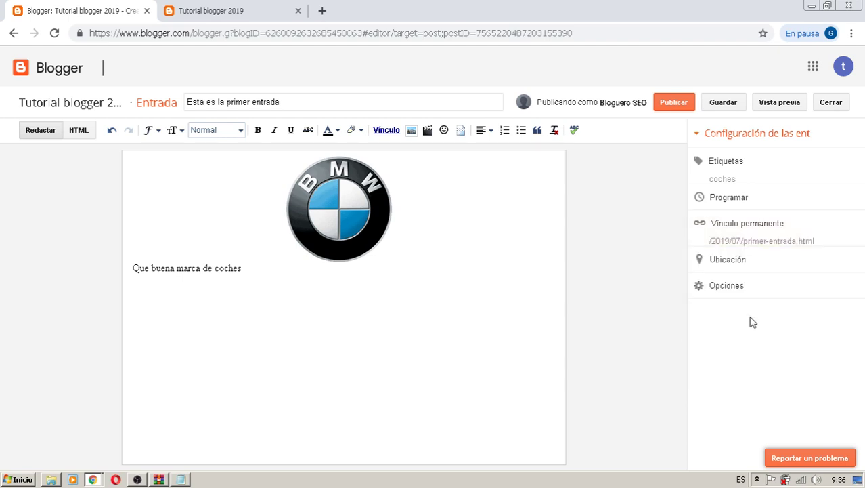
left_click(672, 103)
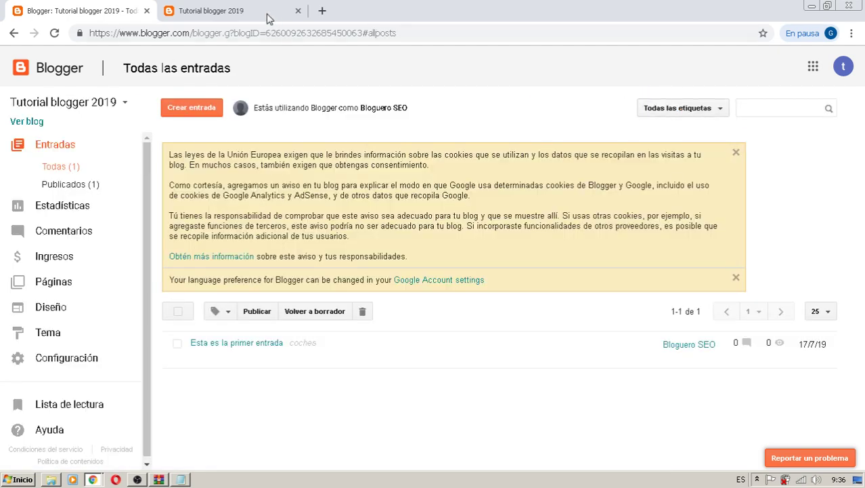
Step: Examine the published post on the live blog, from its home page summary to its full page and comment section
left_click(224, 11)
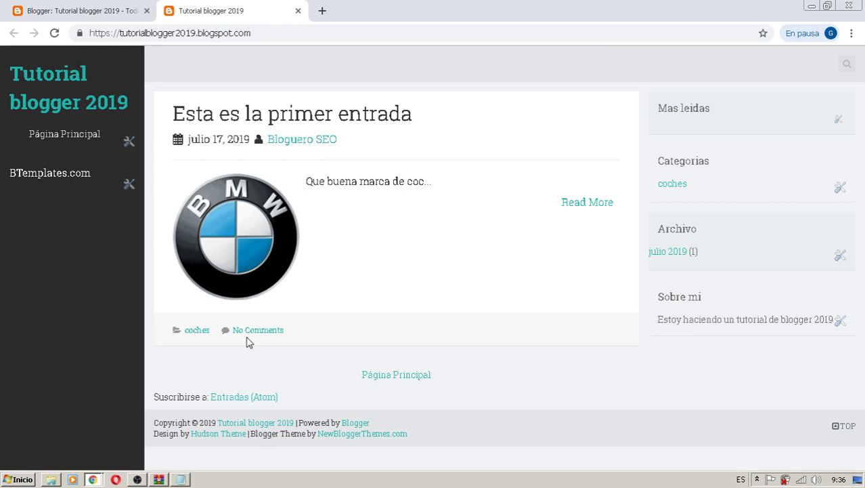
left_click(585, 204)
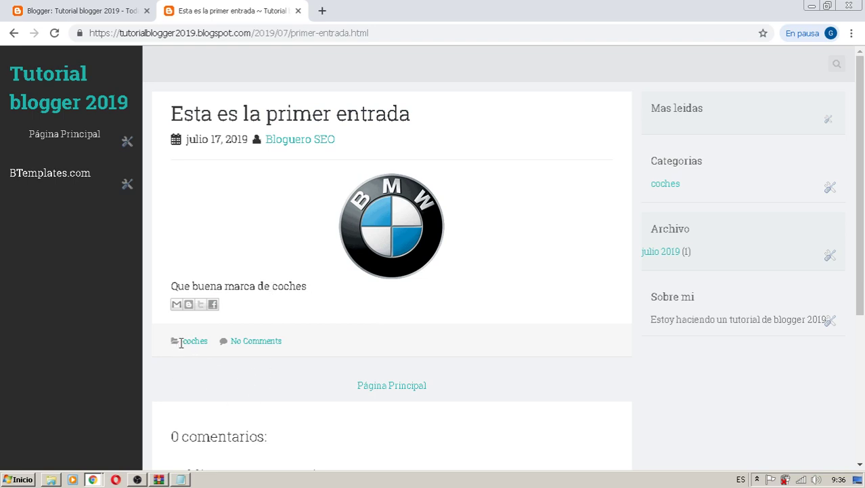
scroll(350, 350, "down", 3)
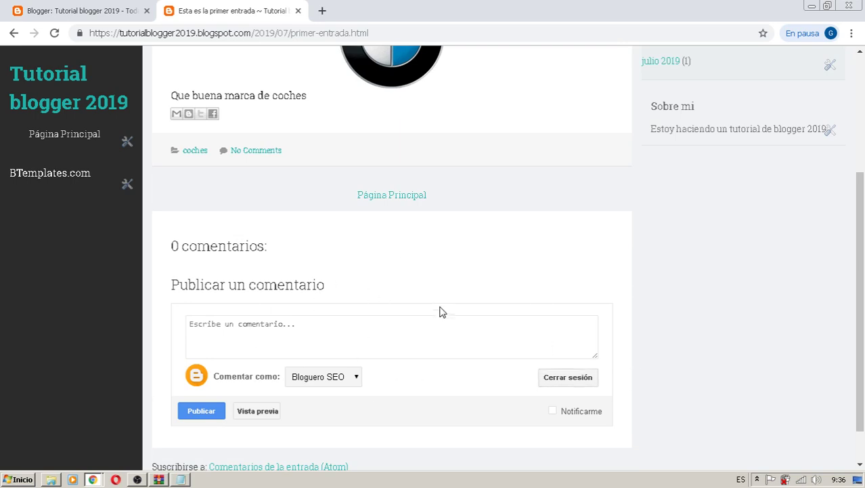
scroll(422, 347, "up", 3)
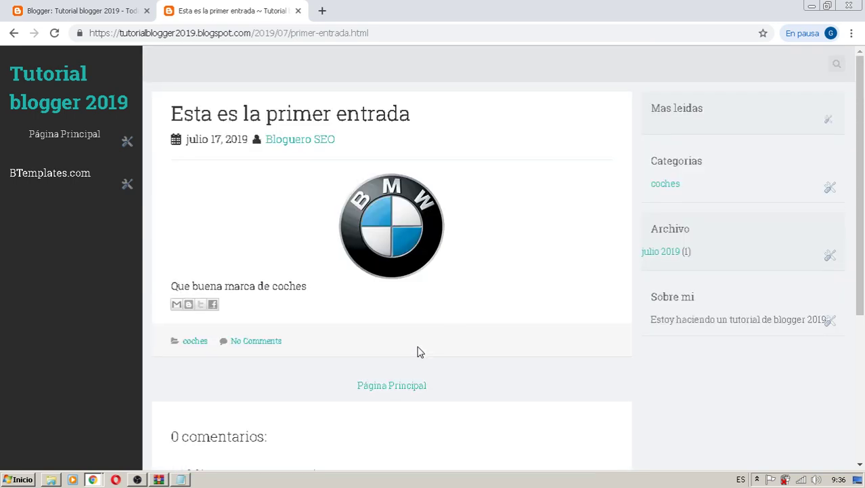
scroll(419, 350, "down", 1)
scroll(418, 350, "up", 1)
scroll(500, 284, "down", 4)
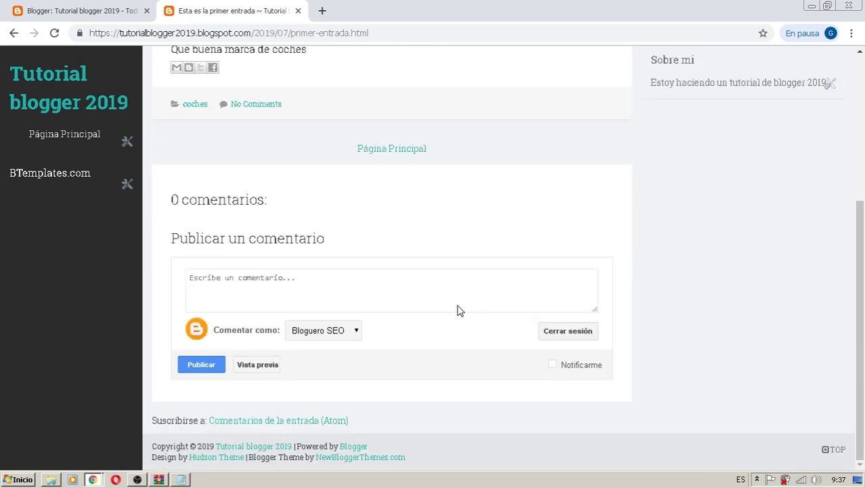
scroll(457, 310, "up", 4)
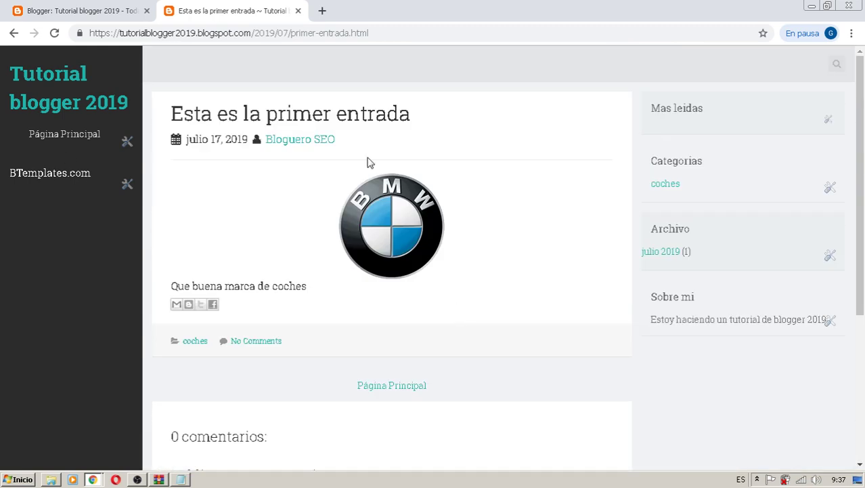